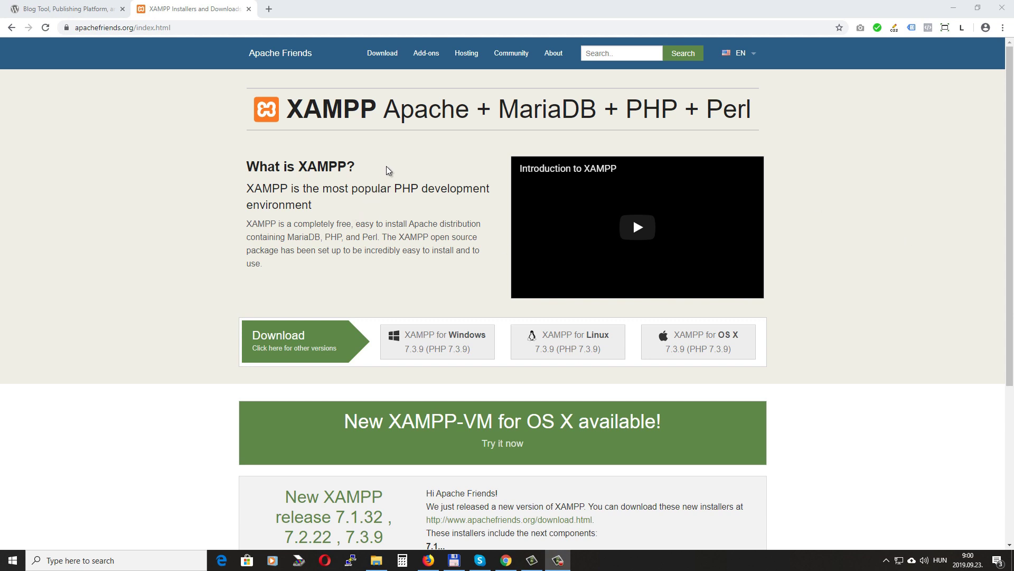
On apachefriends.org, start the XAMPP for Windows 7.3.9 download, then cancel the save
{"action": "left_click_drag", "start_coordinate": [74, 28], "coordinate": [129, 29]}
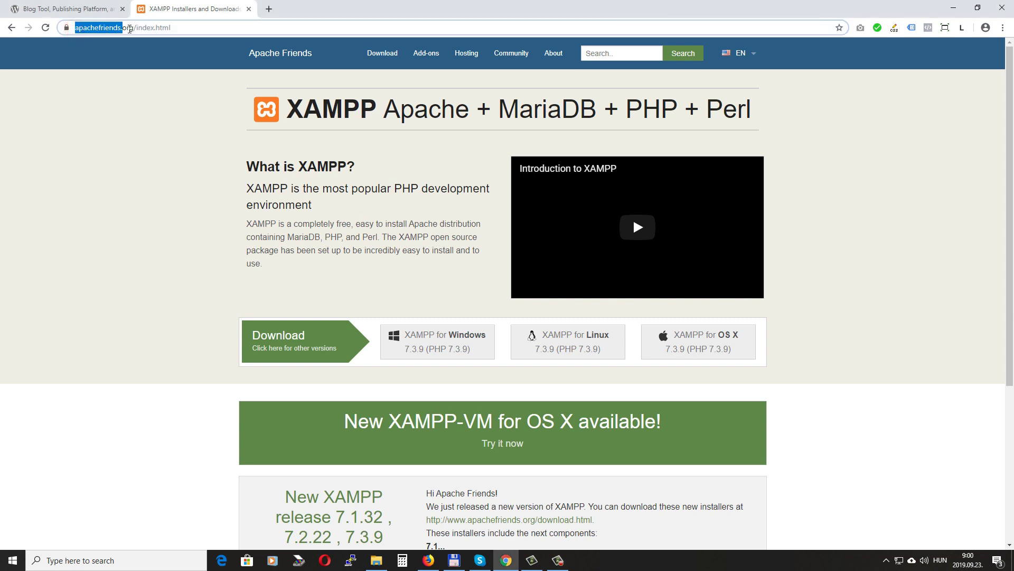
{"action": "left_click", "coordinate": [370, 270]}
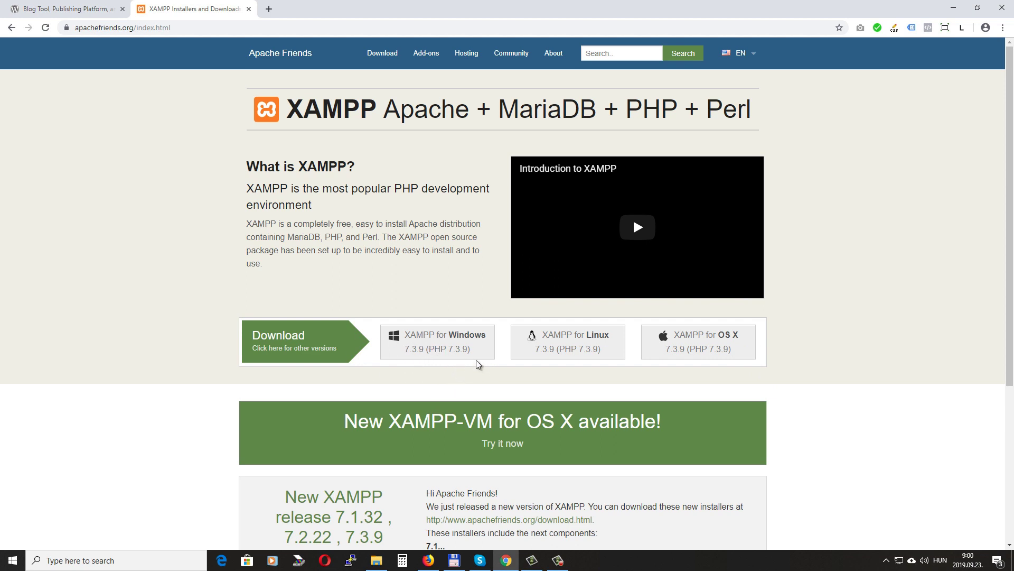
{"action": "left_click", "coordinate": [433, 344]}
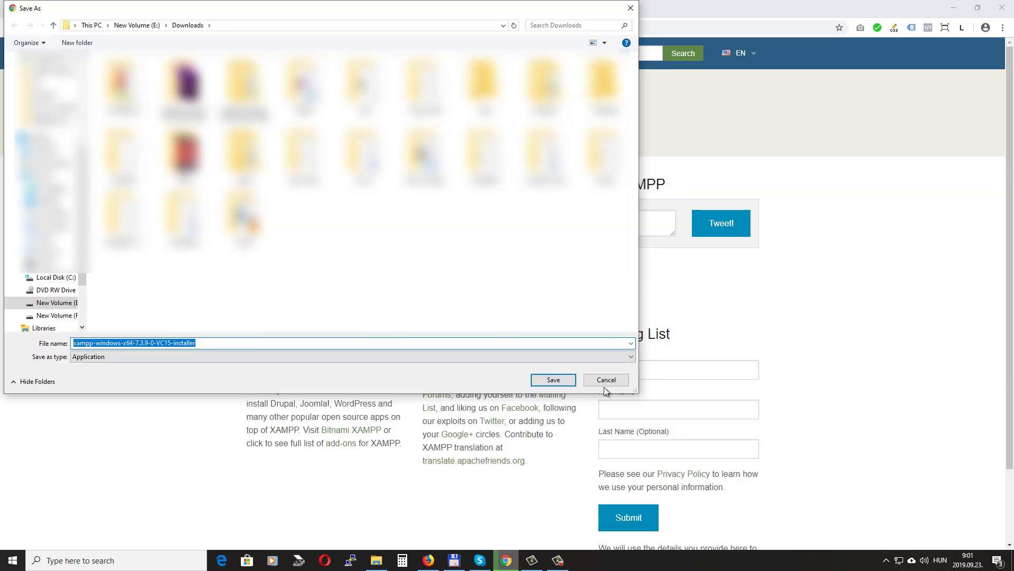
{"action": "left_click", "coordinate": [616, 384]}
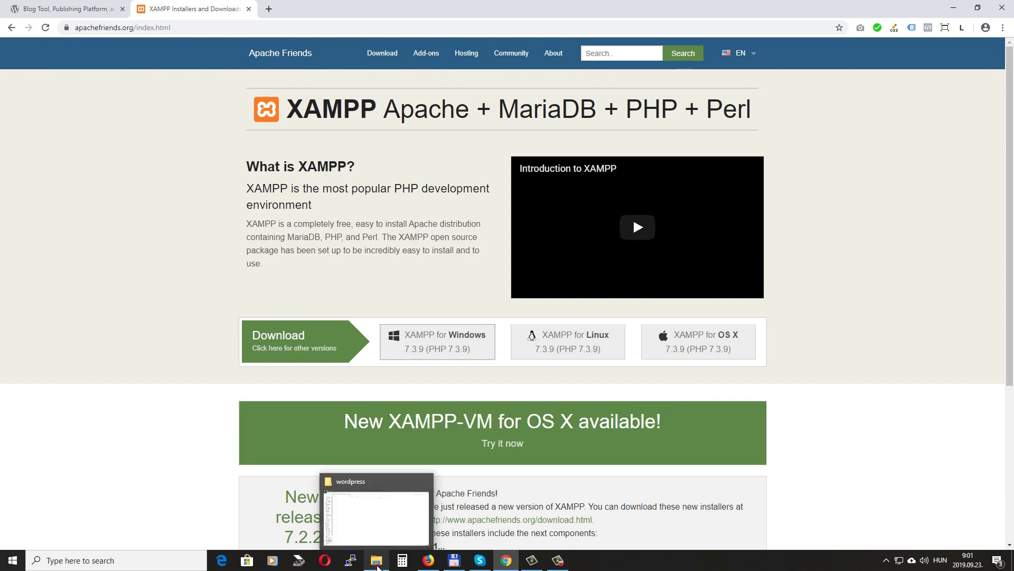
Launch xampp-control.exe from F:\xampp to run XAMPP Control Panel v3.2.3
{"action": "left_click", "coordinate": [376, 560]}
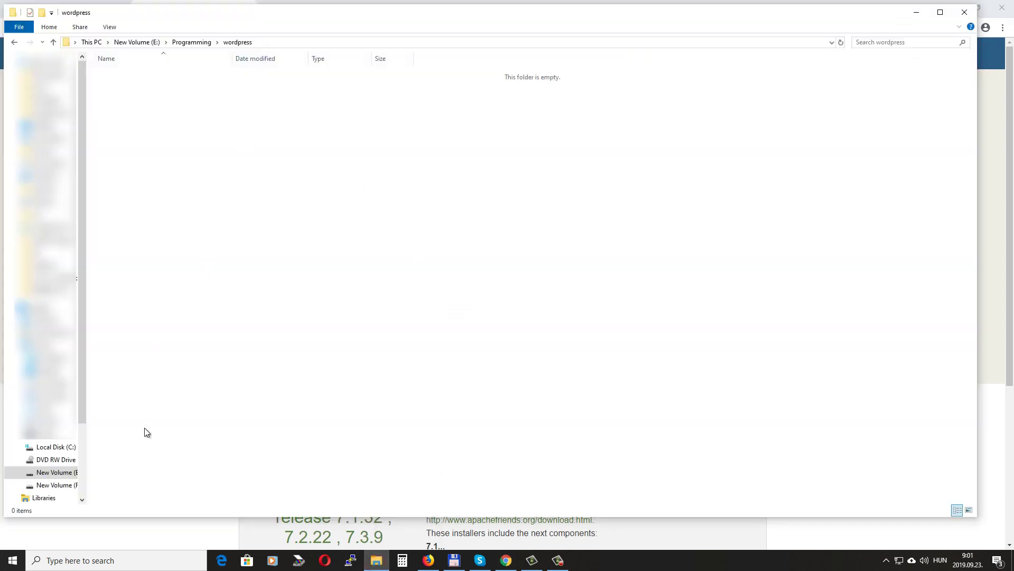
{"action": "left_click", "coordinate": [55, 484]}
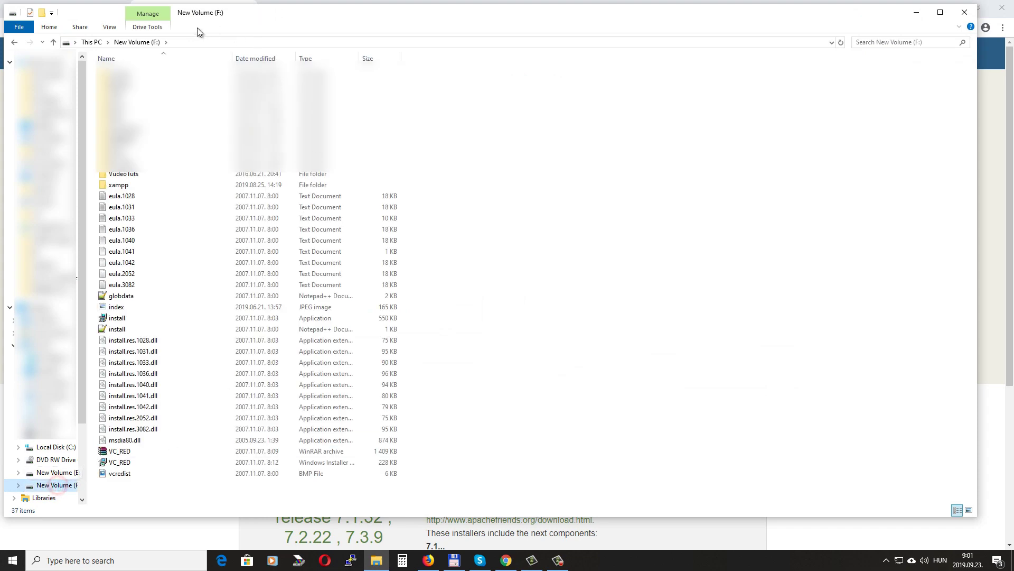
{"action": "left_click", "coordinate": [127, 187]}
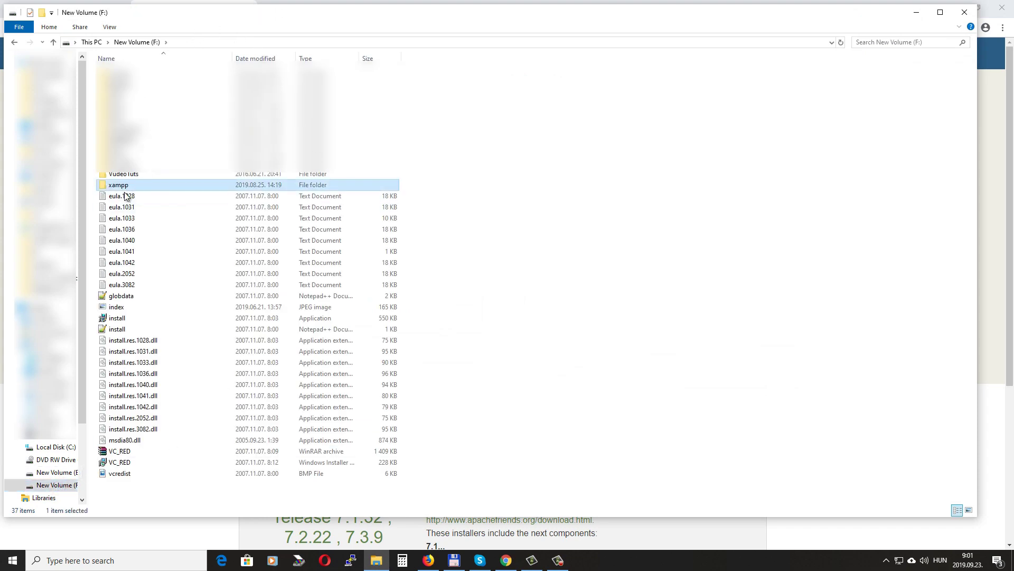
{"action": "double_click", "coordinate": [129, 186]}
{"action": "scroll", "coordinate": [153, 449], "scroll_direction": "down", "scroll_amount": 4}
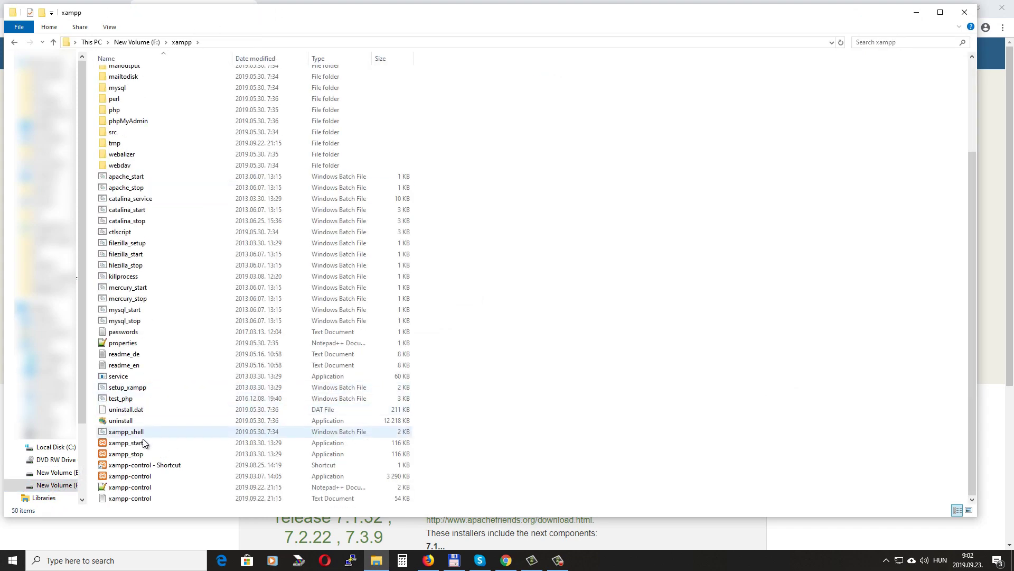
{"action": "left_click", "coordinate": [151, 477]}
{"action": "double_click", "coordinate": [162, 480]}
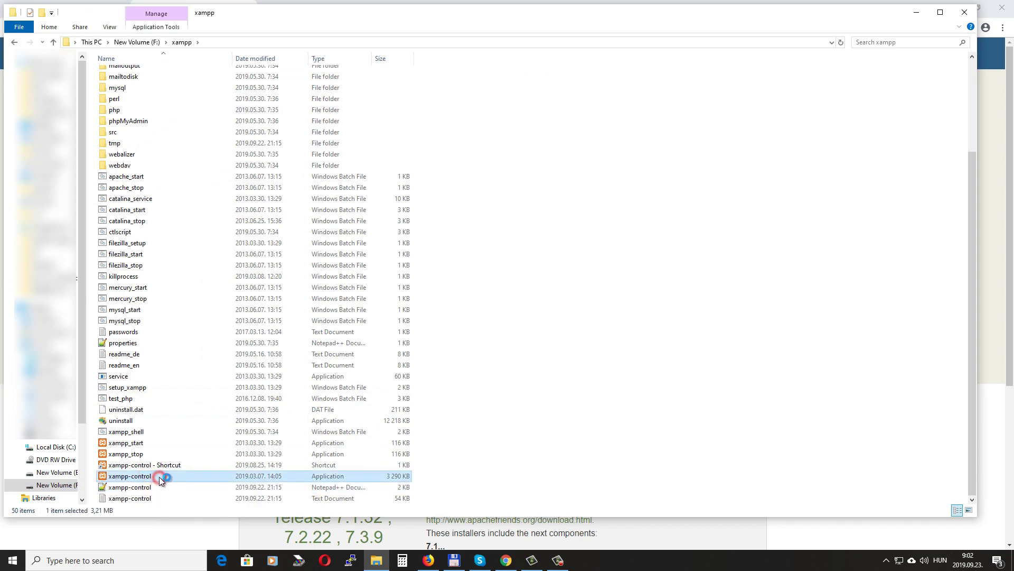
{"action": "left_click_drag", "start_coordinate": [491, 107], "coordinate": [510, 114]}
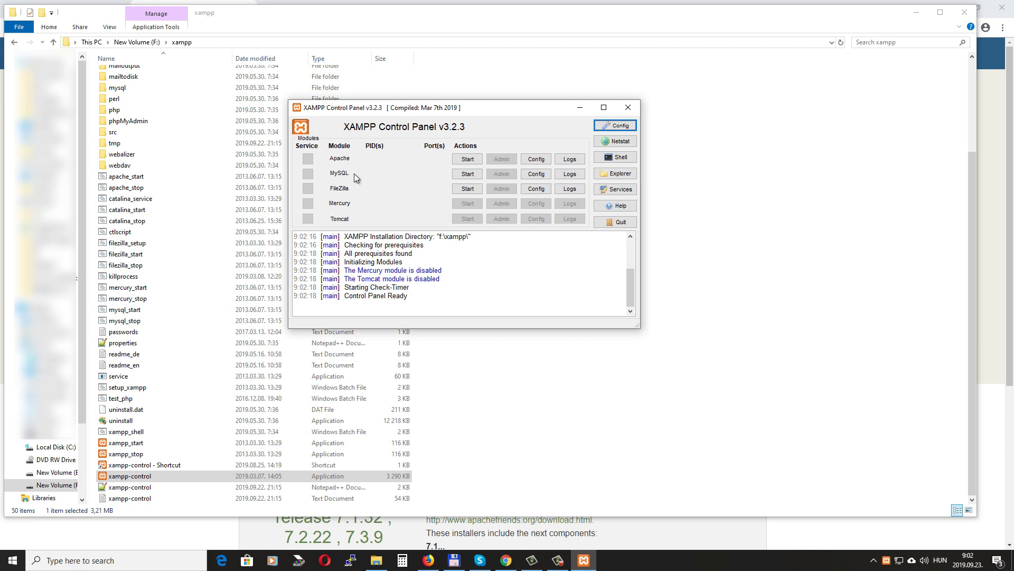
Start the Apache and MySQL modules, then open phpMyAdmin from MySQL's Admin button
{"action": "left_click", "coordinate": [467, 159]}
{"action": "left_click", "coordinate": [467, 174]}
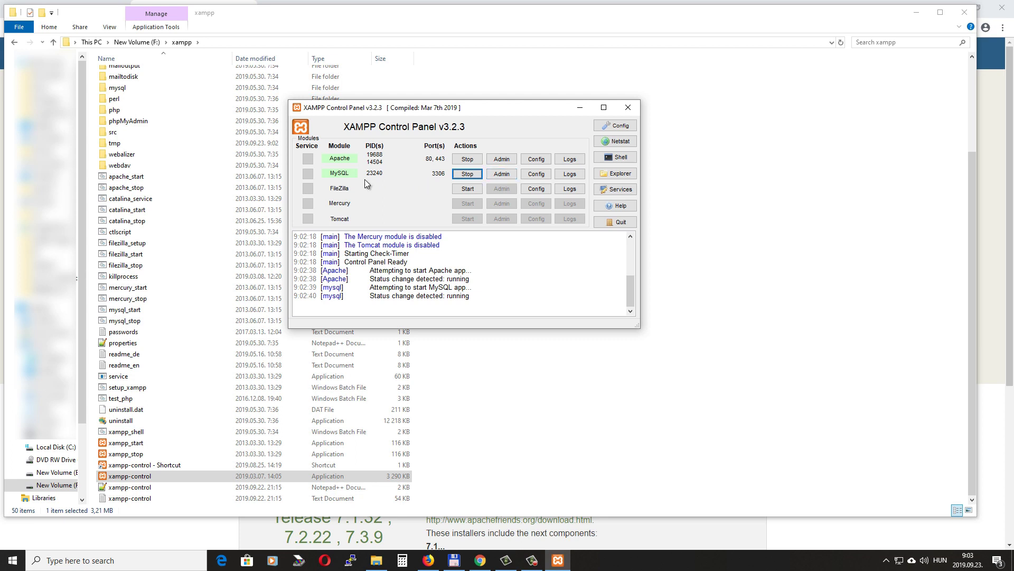
{"action": "left_click", "coordinate": [506, 174]}
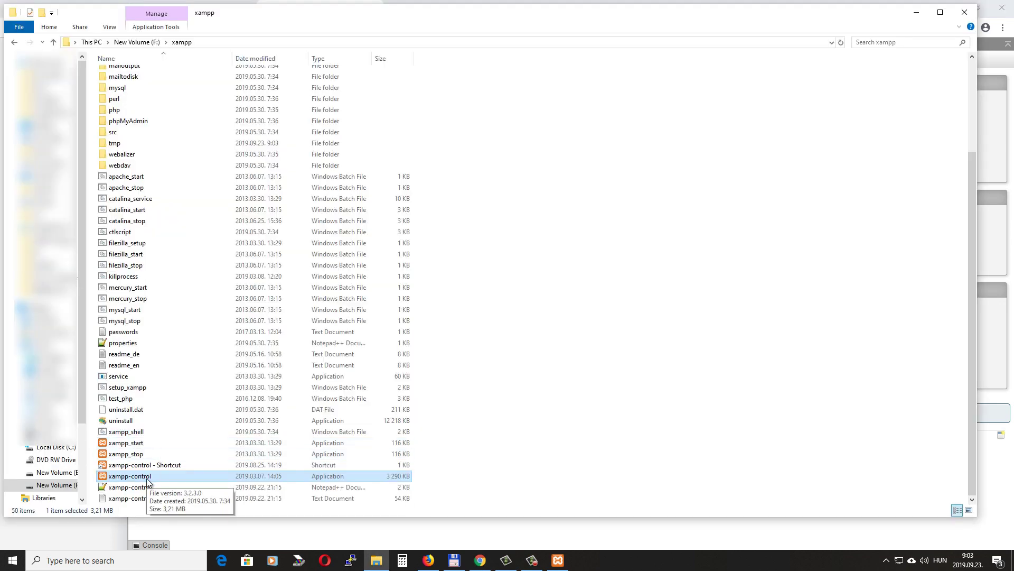
Navigate into the empty wp folder under F:\xampp\htdocs in File Explorer
{"action": "scroll", "coordinate": [186, 449], "scroll_direction": "up", "scroll_amount": 1}
{"action": "scroll", "coordinate": [186, 448], "scroll_direction": "up", "scroll_amount": 3}
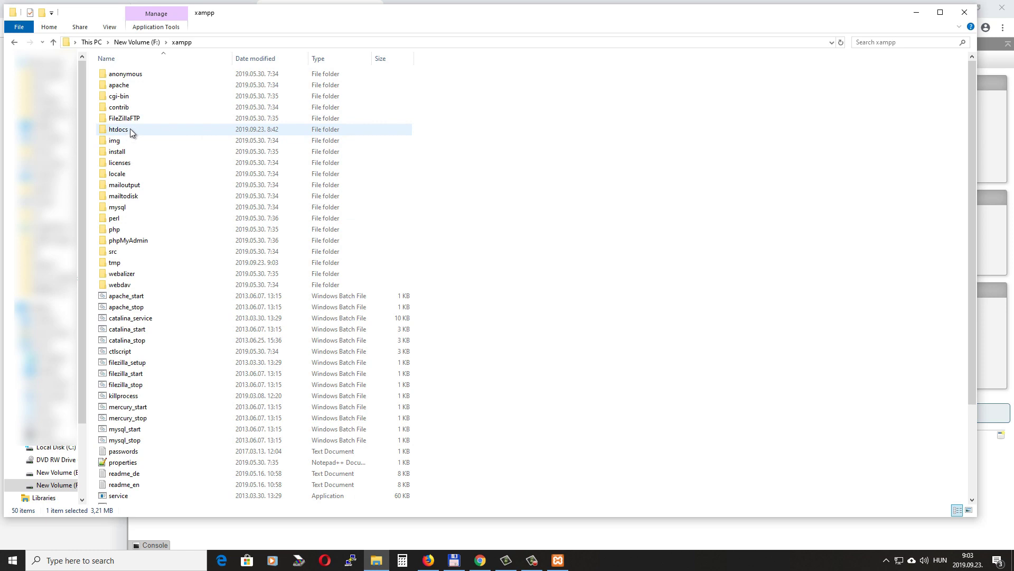
{"action": "left_click", "coordinate": [138, 133]}
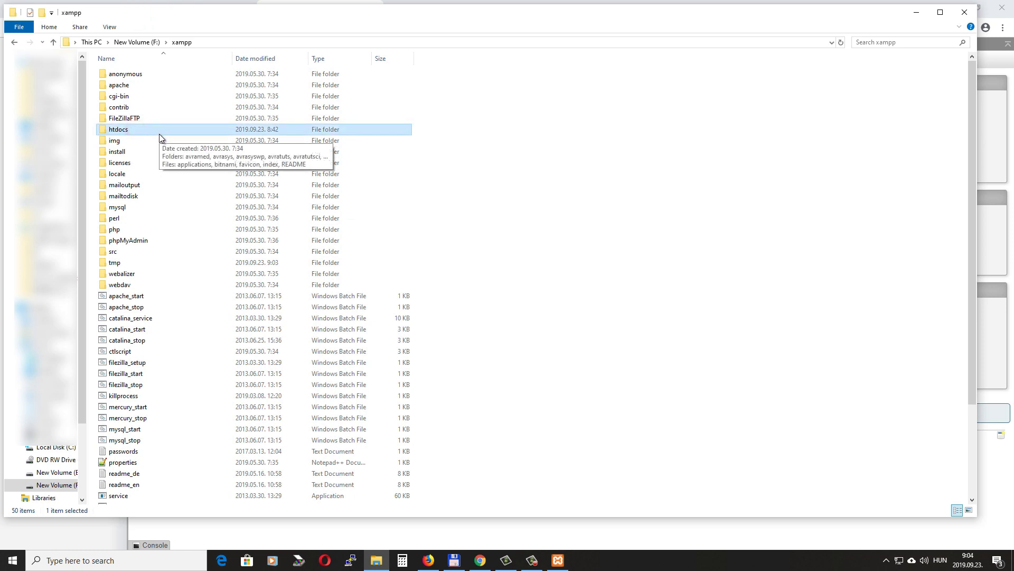
{"action": "double_click", "coordinate": [132, 130]}
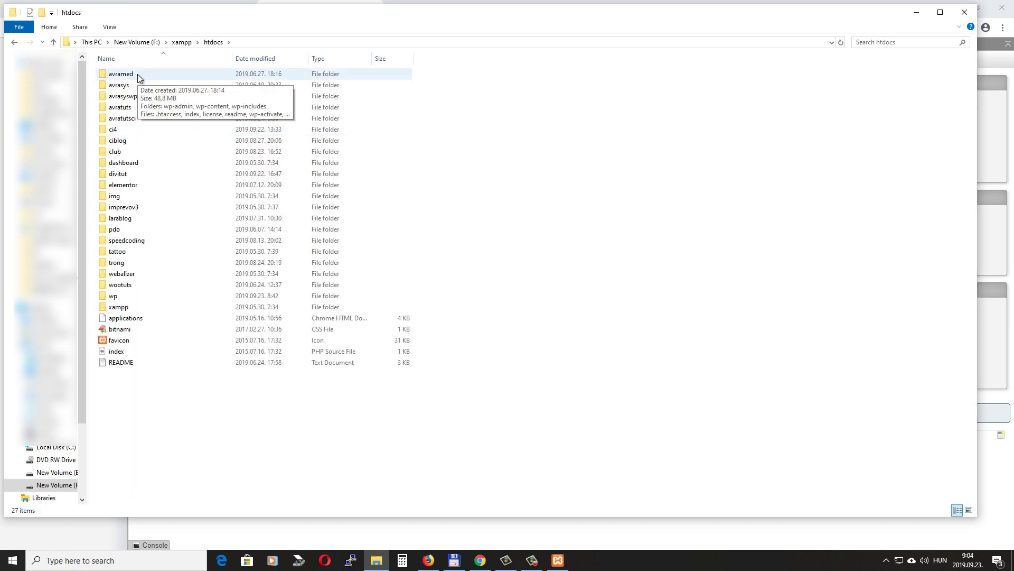
{"action": "double_click", "coordinate": [127, 297]}
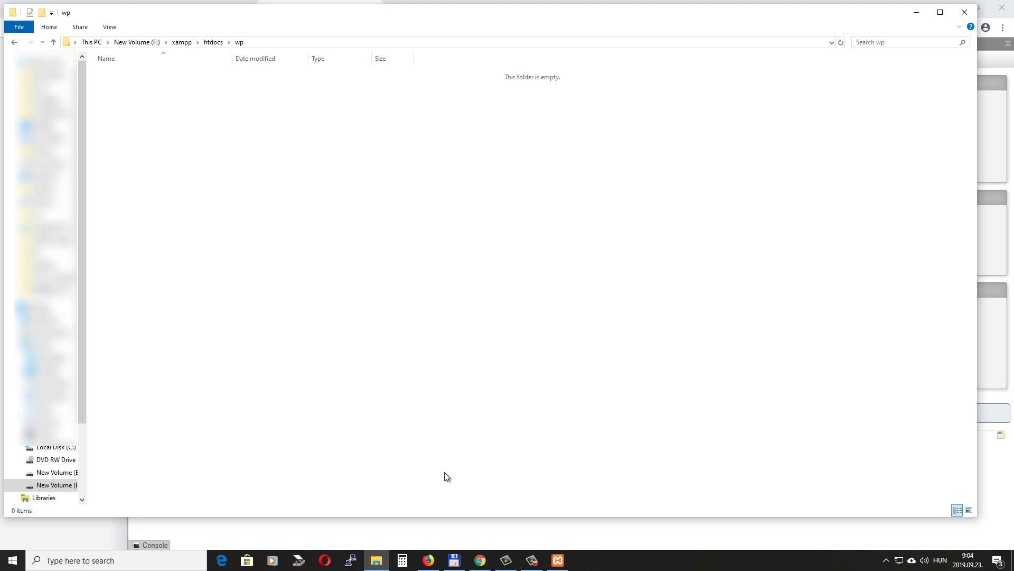
{"action": "left_click", "coordinate": [480, 560]}
{"action": "left_click", "coordinate": [48, 9]}
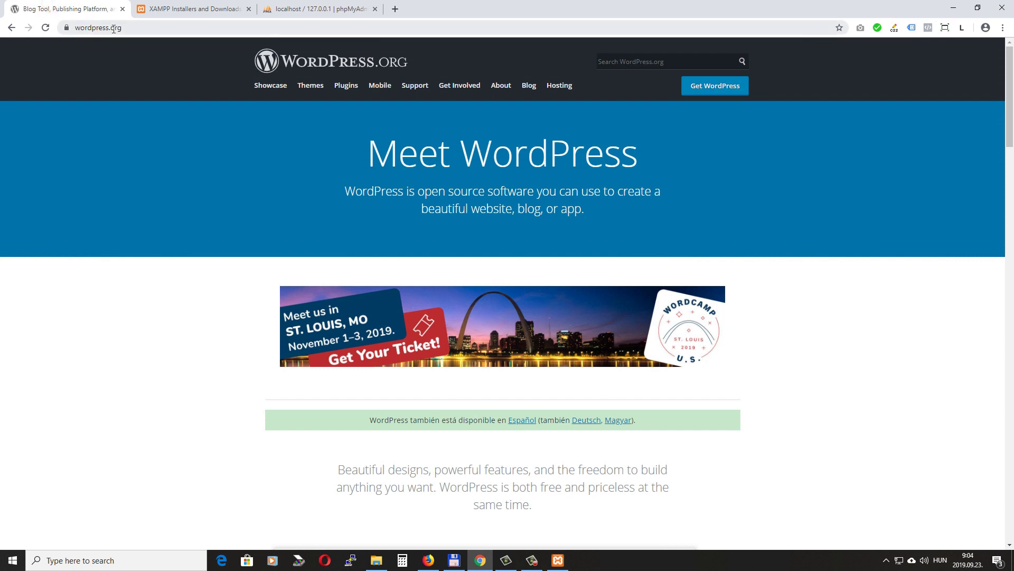
Download the WordPress 5.2.3 zip from wordpress.org and save it
{"action": "left_click", "coordinate": [724, 91]}
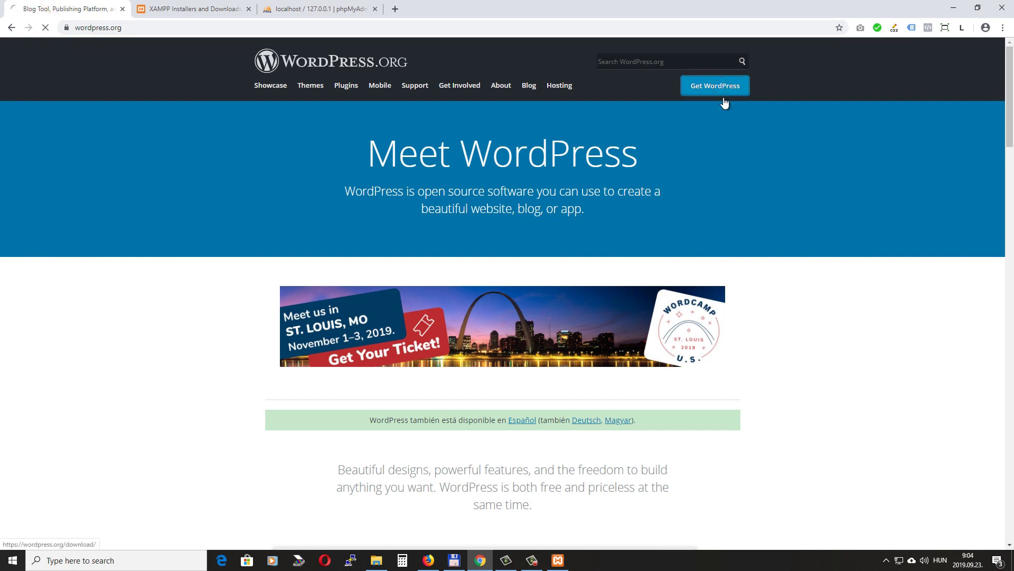
{"action": "left_click", "coordinate": [495, 382]}
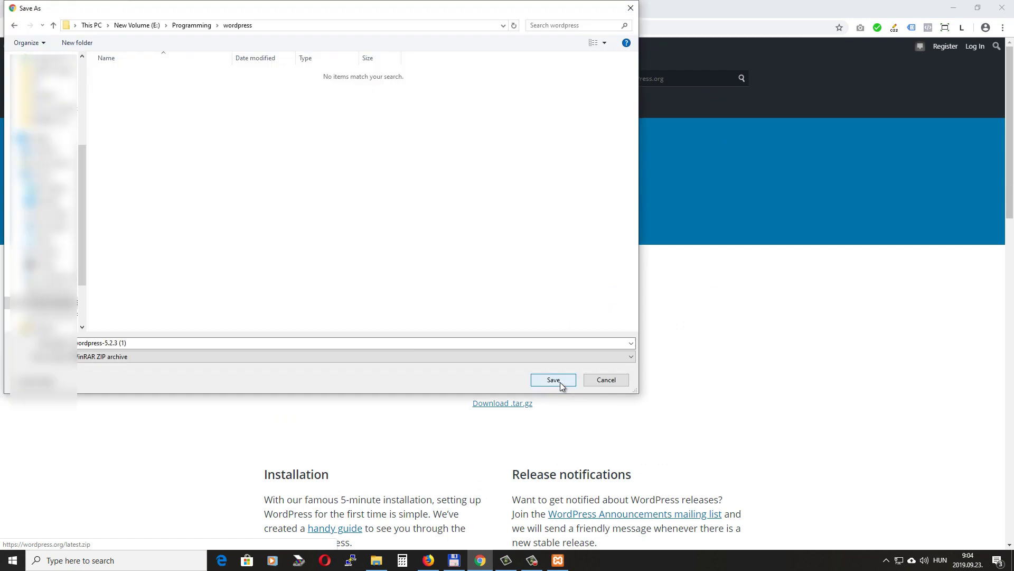
{"action": "left_click", "coordinate": [559, 380]}
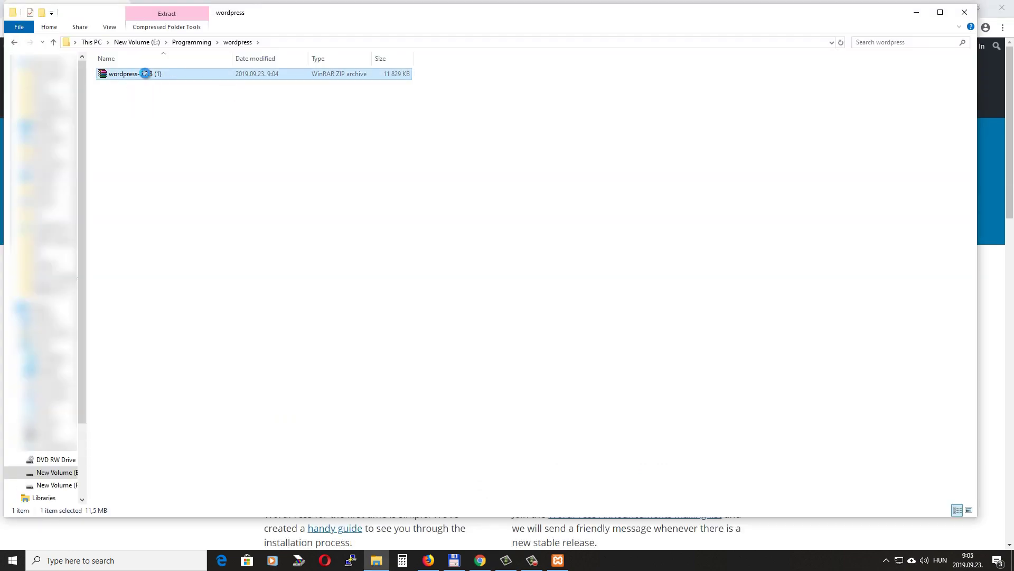
Extract the WordPress zip and copy all the files in the extracted wordpress folder
{"action": "right_click", "coordinate": [146, 74]}
{"action": "left_click", "coordinate": [201, 129]}
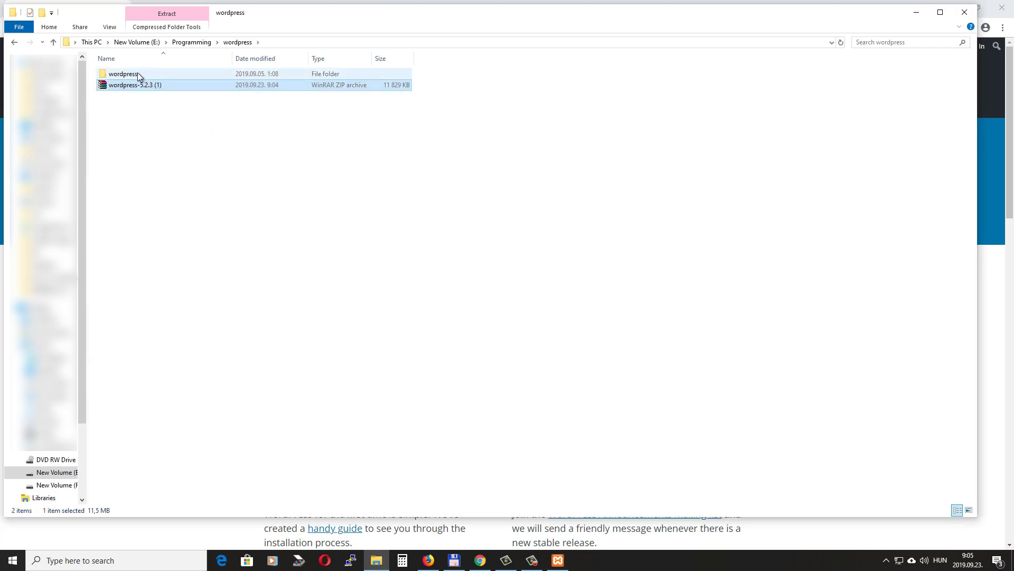
{"action": "double_click", "coordinate": [136, 75]}
{"action": "left_click", "coordinate": [151, 73]}
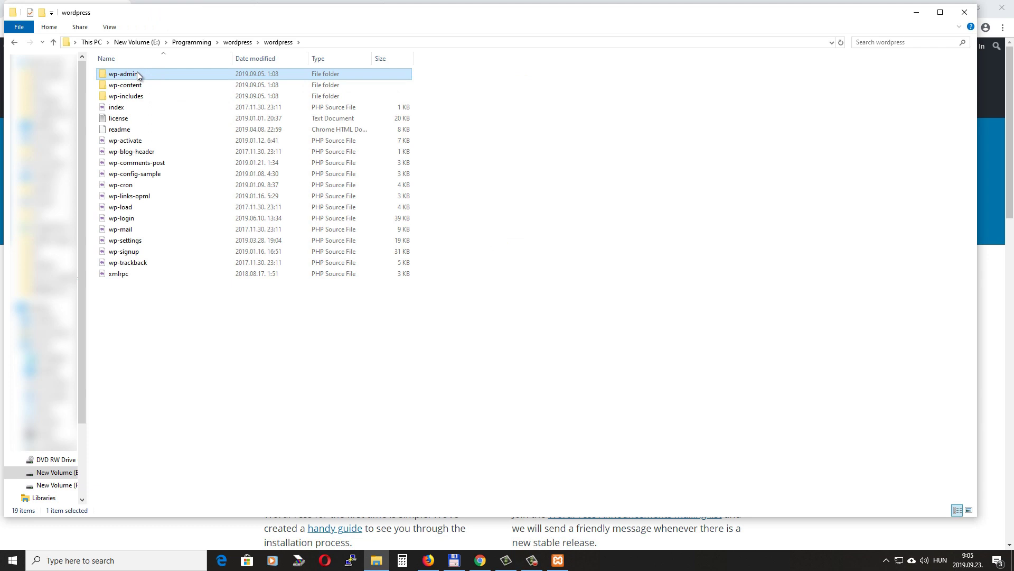
{"action": "key", "text": "shift+Down"}
{"action": "key", "text": "shift+Down"}
{"action": "key", "text": "shift+Down"}
{"action": "key", "text": "shift+Down"}
{"action": "key", "text": "shift+Down"}
{"action": "key", "text": "shift+Down"}
{"action": "key", "text": "shift+Down"}
{"action": "key", "text": "shift+Down"}
{"action": "key", "text": "shift+Down"}
{"action": "key", "text": "shift+Down"}
{"action": "key", "text": "shift+Down"}
{"action": "key", "text": "shift+Down"}
{"action": "key", "text": "shift+Down"}
{"action": "key", "text": "shift+Down"}
{"action": "key", "text": "shift+Down"}
{"action": "key", "text": "shift+Down"}
{"action": "key", "text": "shift+Down"}
{"action": "key", "text": "shift+Down"}
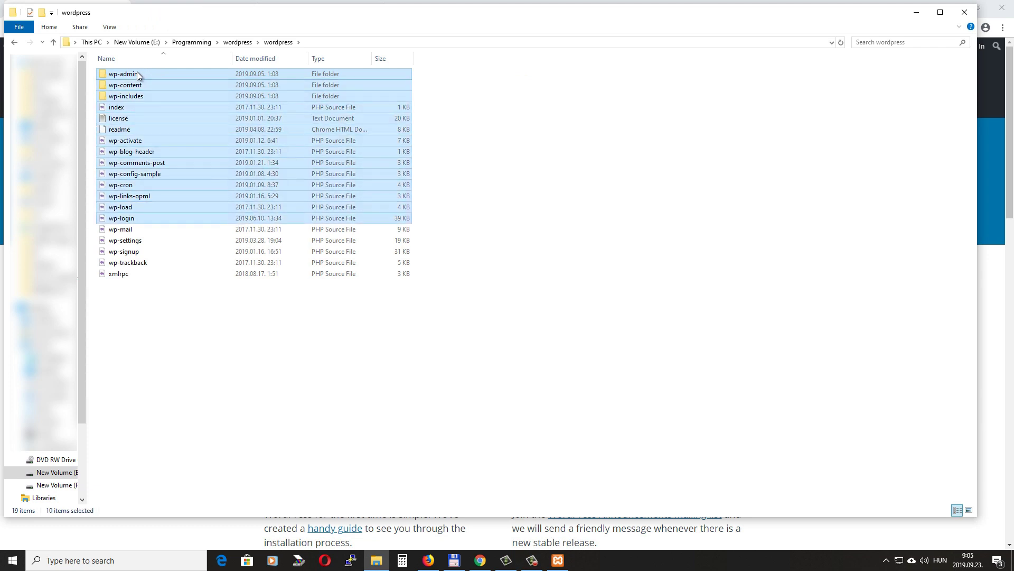
{"action": "right_click", "coordinate": [169, 114]}
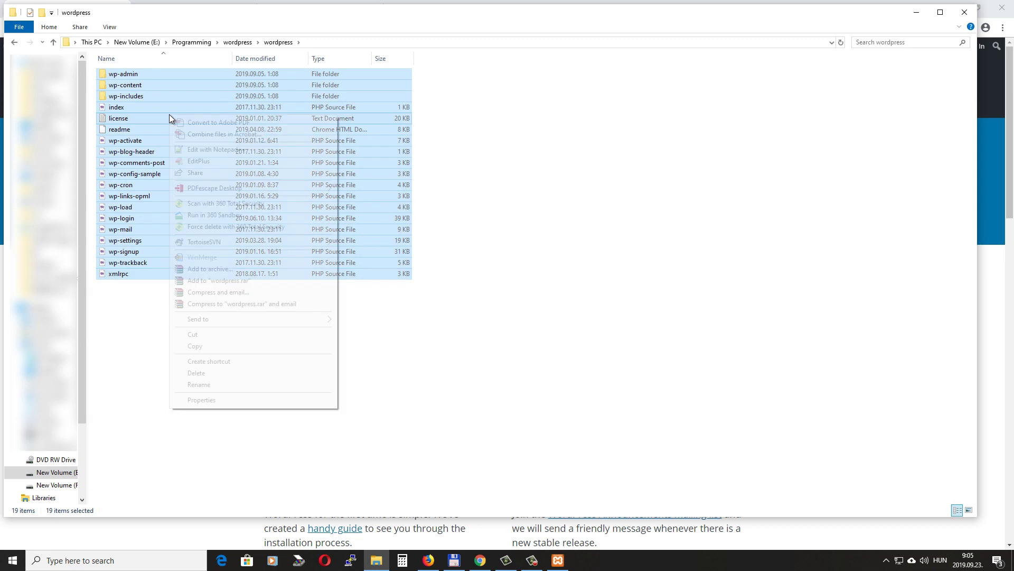
{"action": "left_click", "coordinate": [211, 346]}
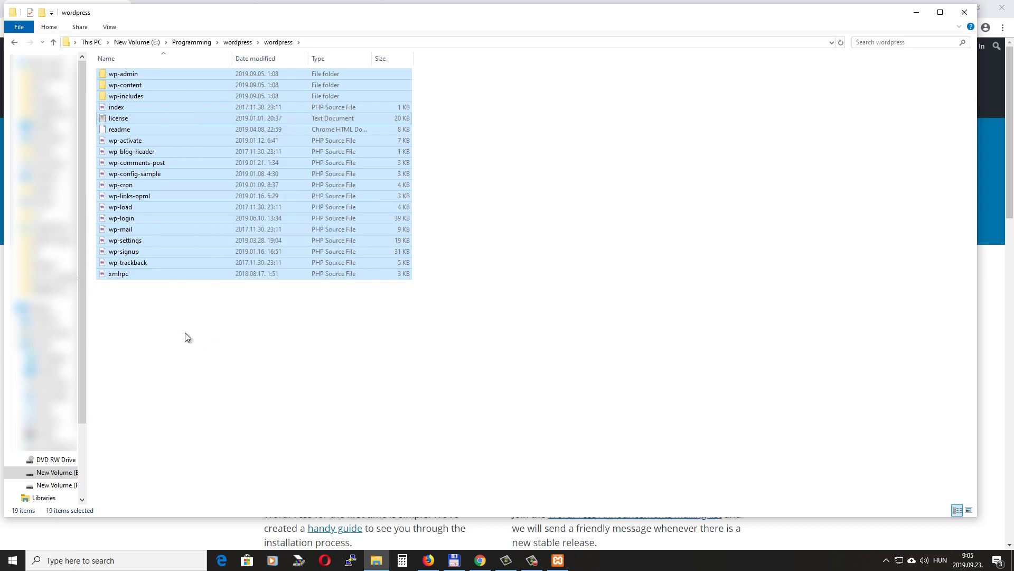
Paste the copied WordPress files into F:\xampp\htdocs\wp
{"action": "left_click", "coordinate": [62, 489]}
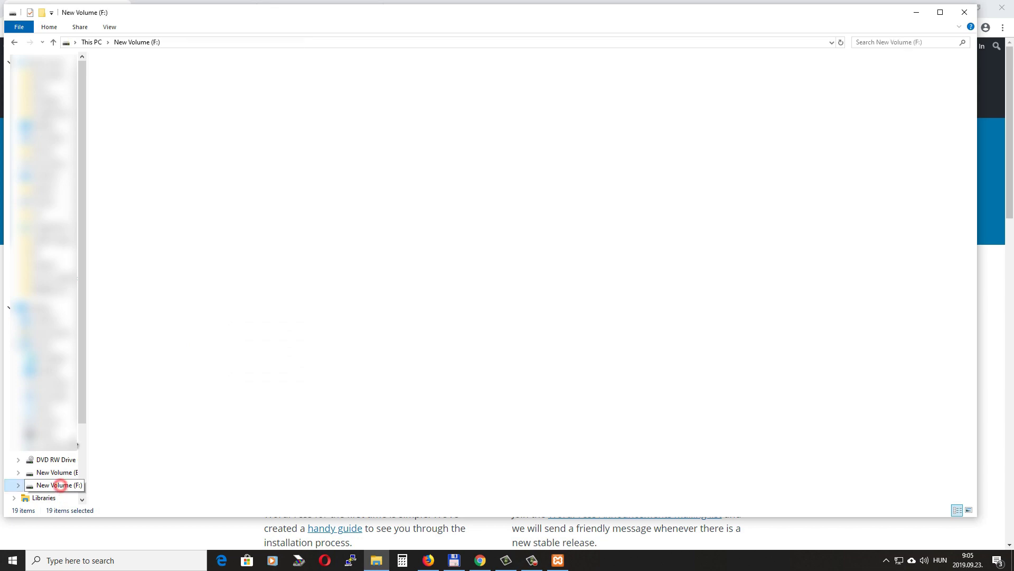
{"action": "double_click", "coordinate": [119, 182]}
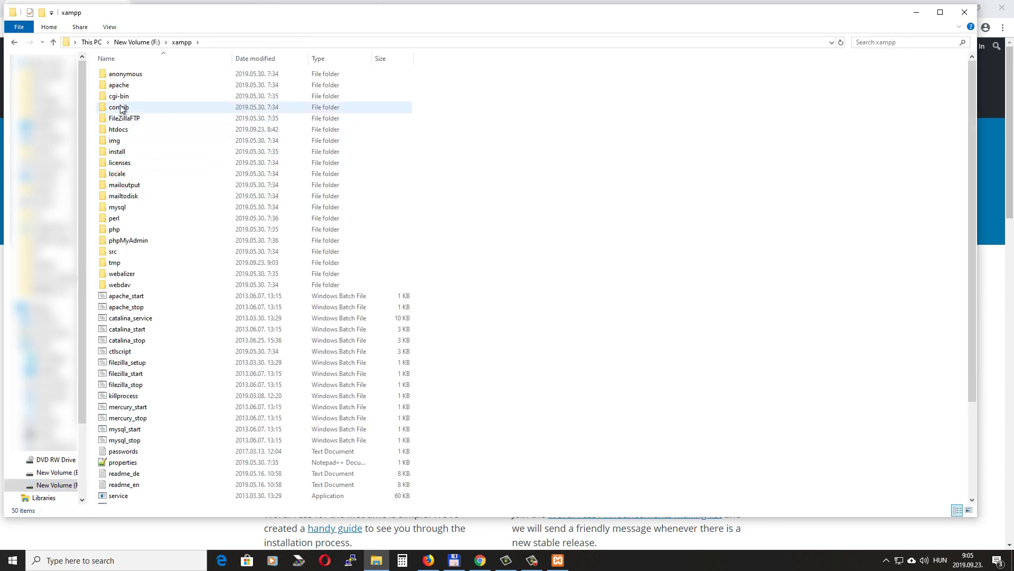
{"action": "double_click", "coordinate": [116, 132]}
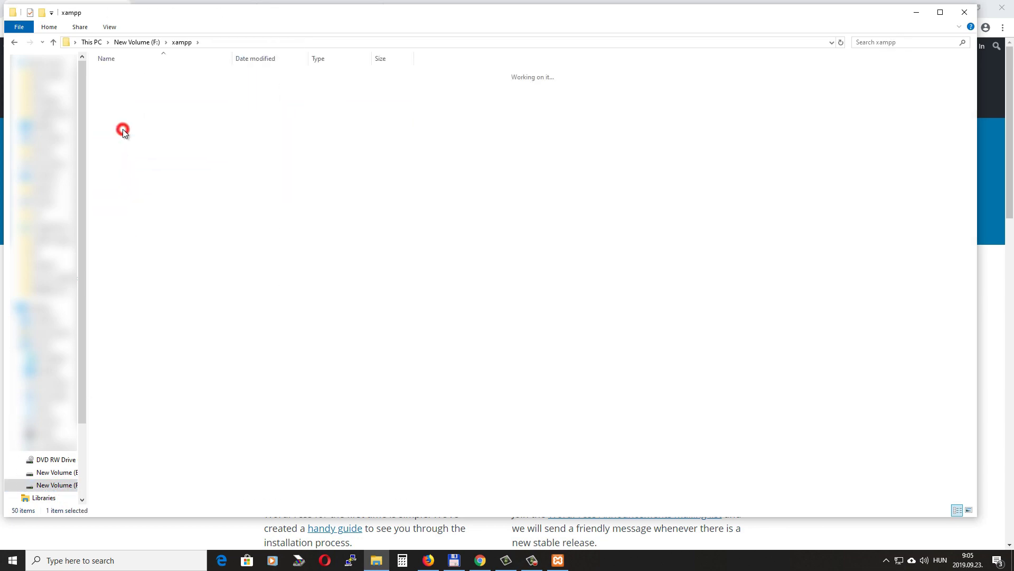
{"action": "left_click", "coordinate": [112, 297]}
{"action": "double_click", "coordinate": [111, 297]}
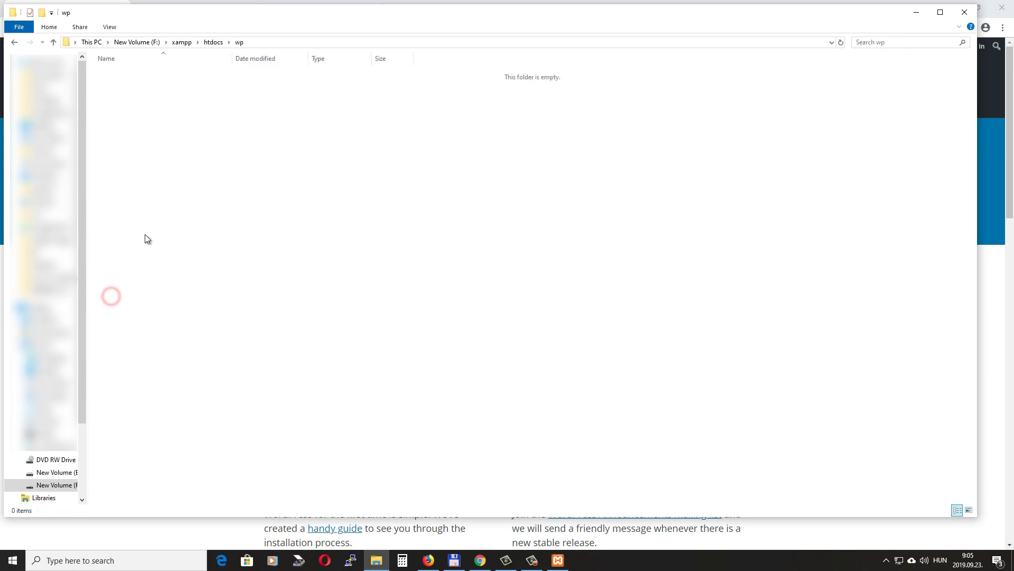
{"action": "right_click", "coordinate": [150, 99]}
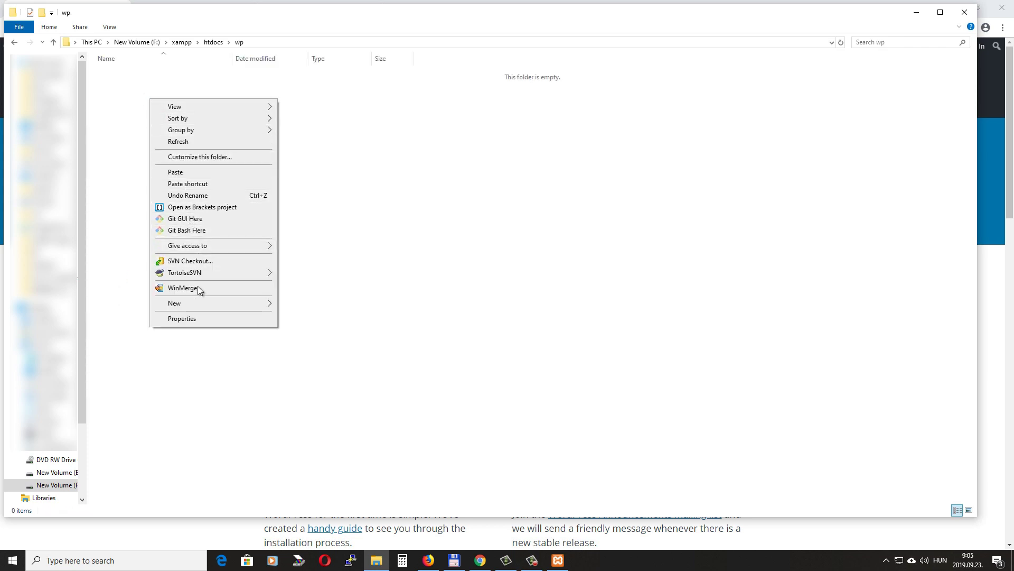
{"action": "left_click", "coordinate": [188, 172]}
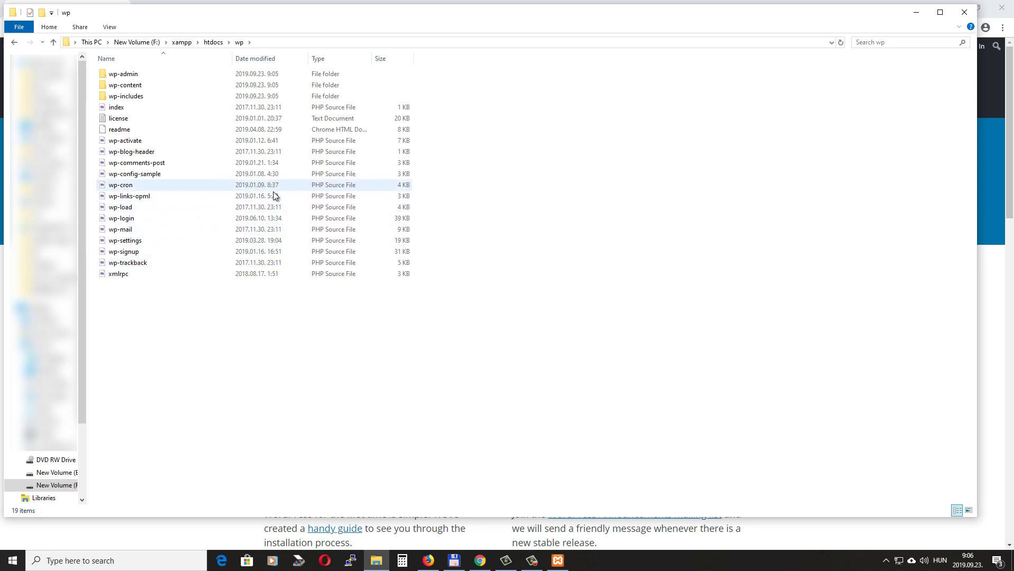
{"action": "left_click", "coordinate": [480, 563]}
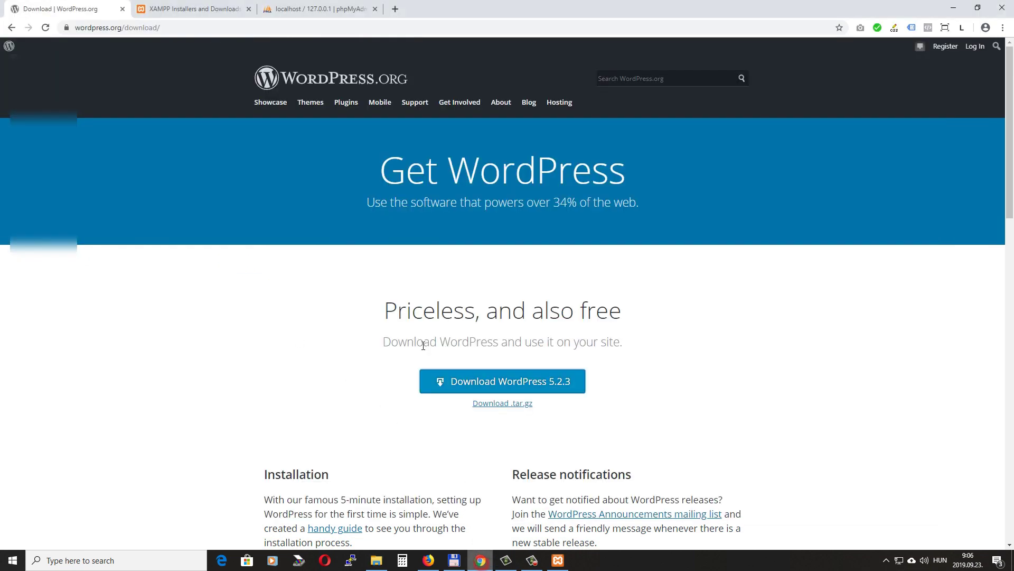
Create a database named wp with utf8_general_ci collation in phpMyAdmin's Databases tab
{"action": "left_click", "coordinate": [317, 9]}
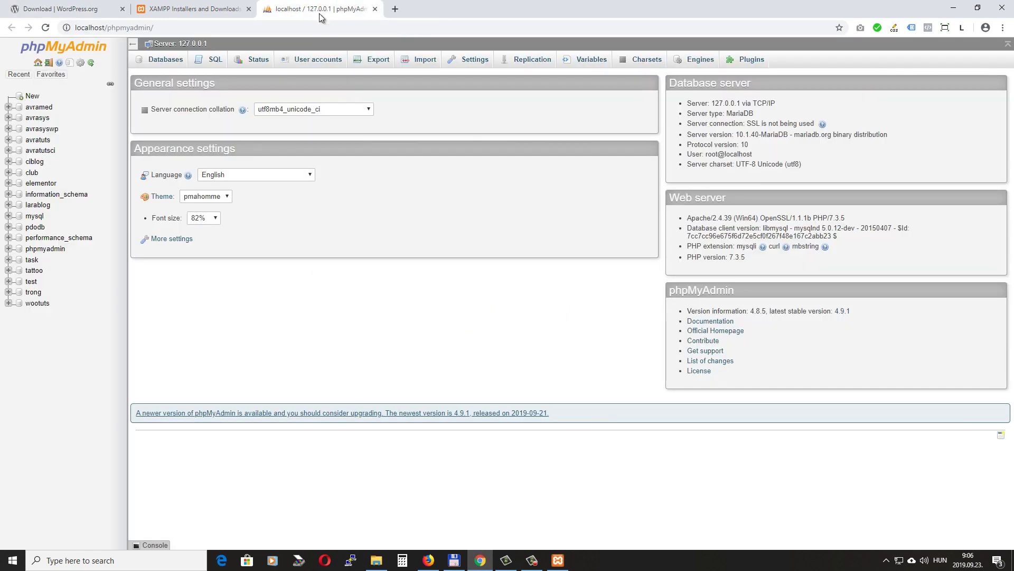
{"action": "left_click", "coordinate": [160, 62]}
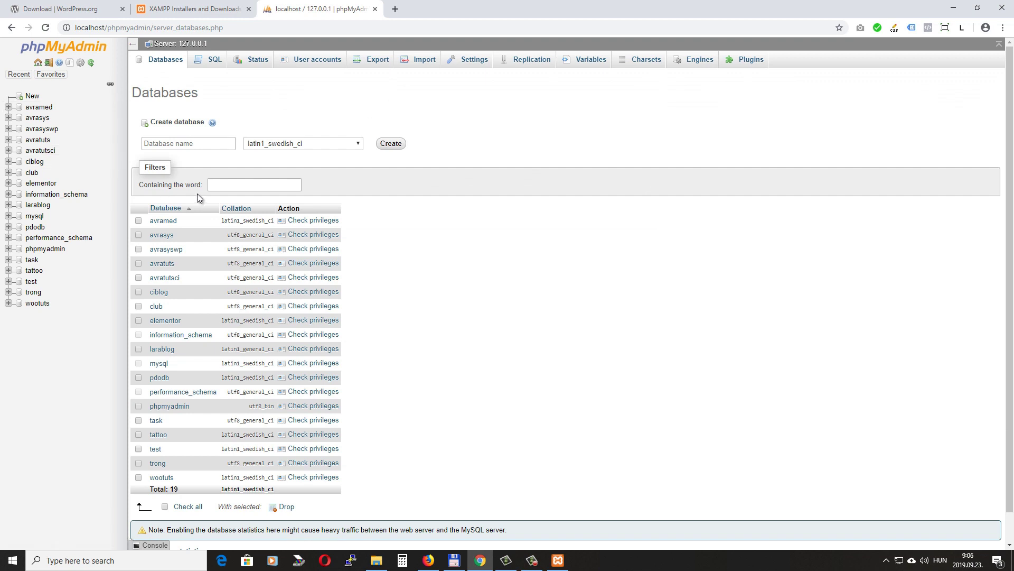
{"action": "left_click", "coordinate": [187, 142]}
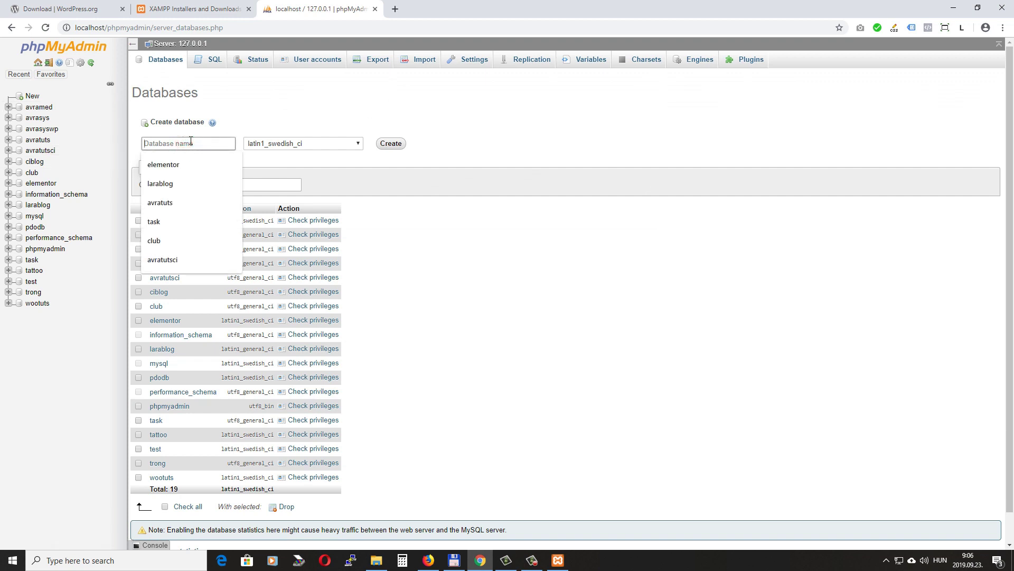
{"action": "type", "text": "wp"}
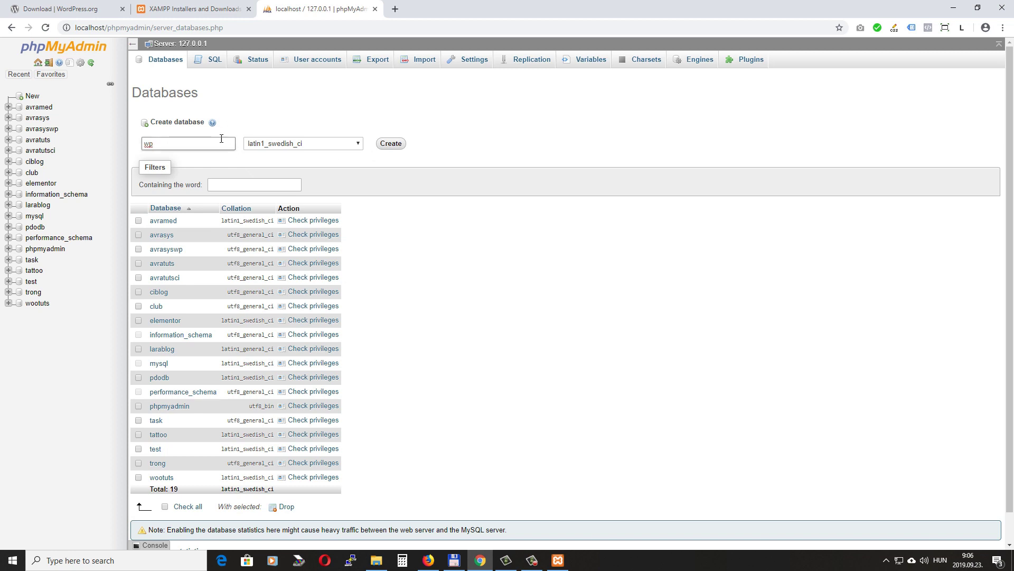
{"action": "left_click", "coordinate": [356, 143]}
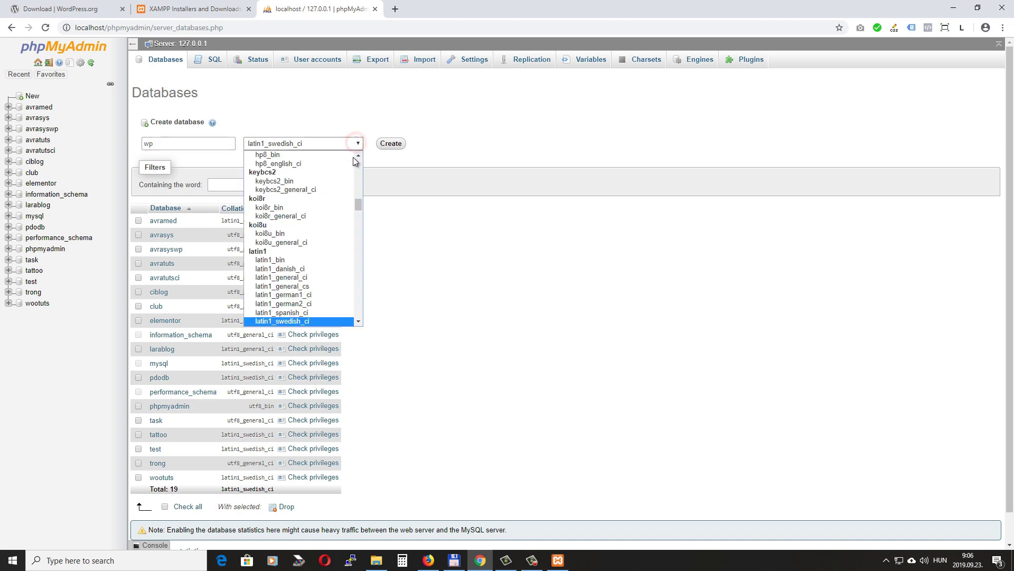
{"action": "left_click_drag", "start_coordinate": [354, 157], "coordinate": [368, 291]}
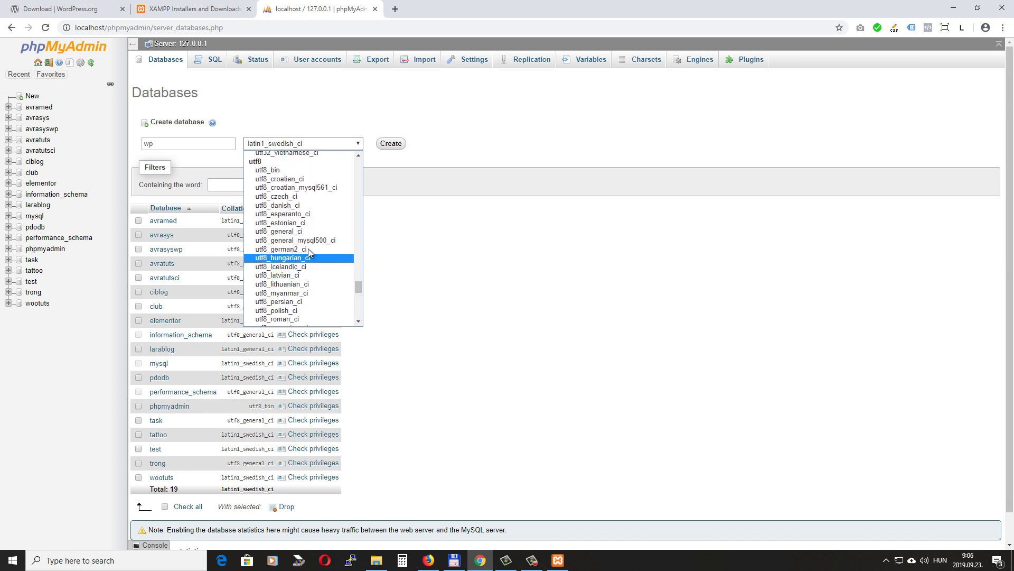
{"action": "left_click", "coordinate": [304, 232]}
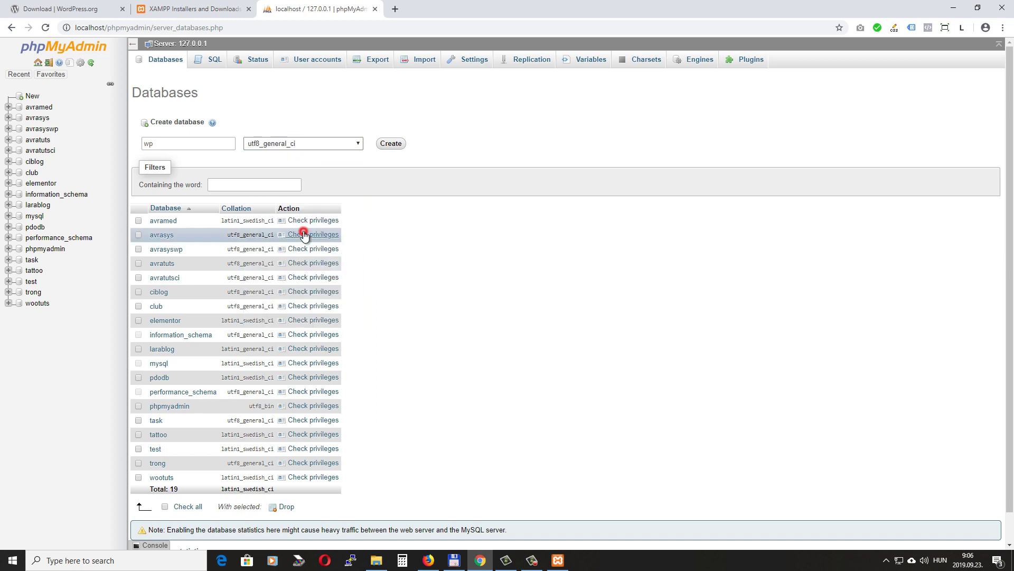
{"action": "left_click", "coordinate": [391, 145]}
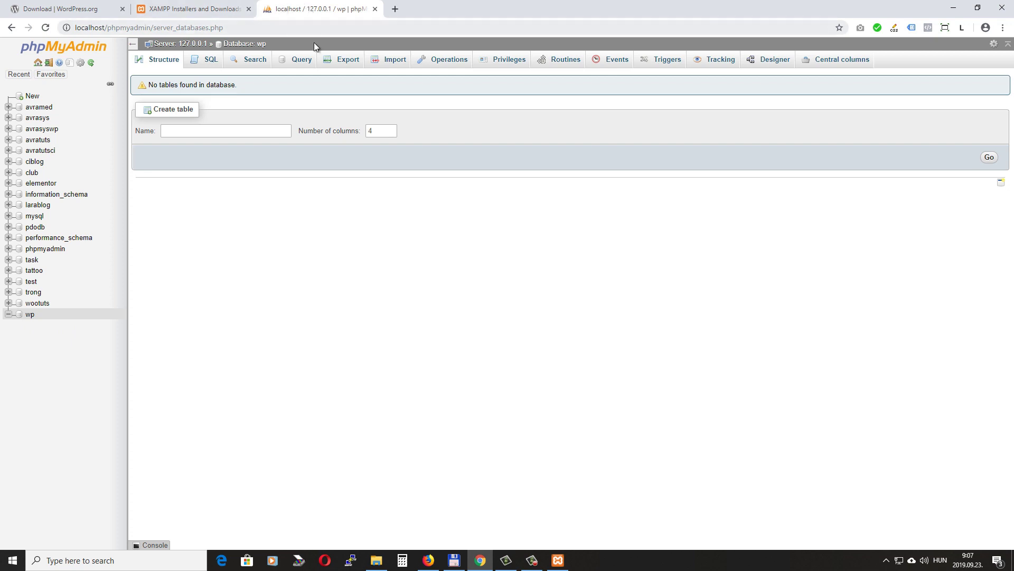
{"action": "left_click", "coordinate": [326, 9]}
{"action": "left_click_drag", "start_coordinate": [108, 28], "coordinate": [248, 26]}
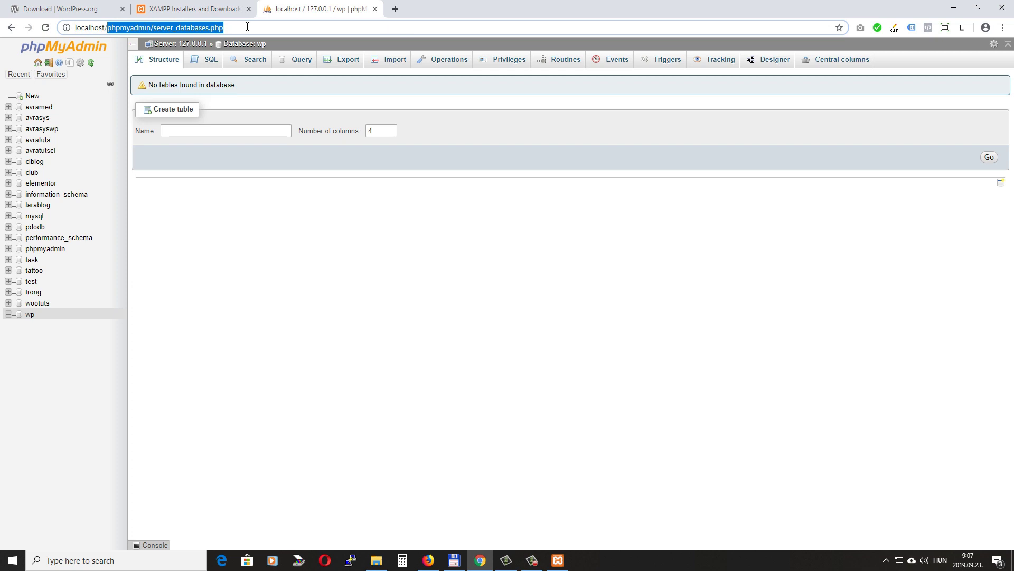
Load localhost/wp and continue setup with English (United States) as the language
{"action": "type", "text": "wp"}
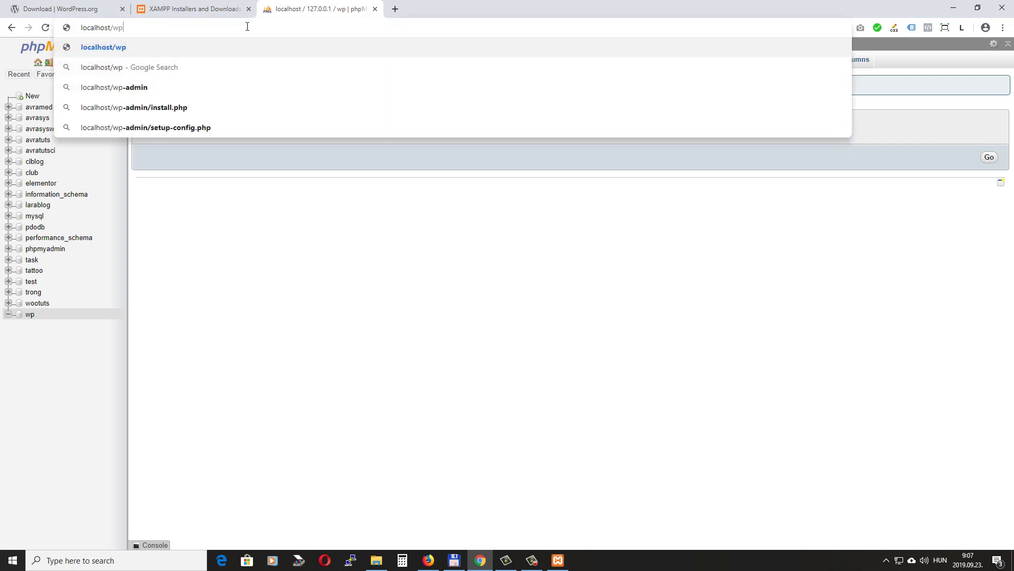
{"action": "key", "text": "Return"}
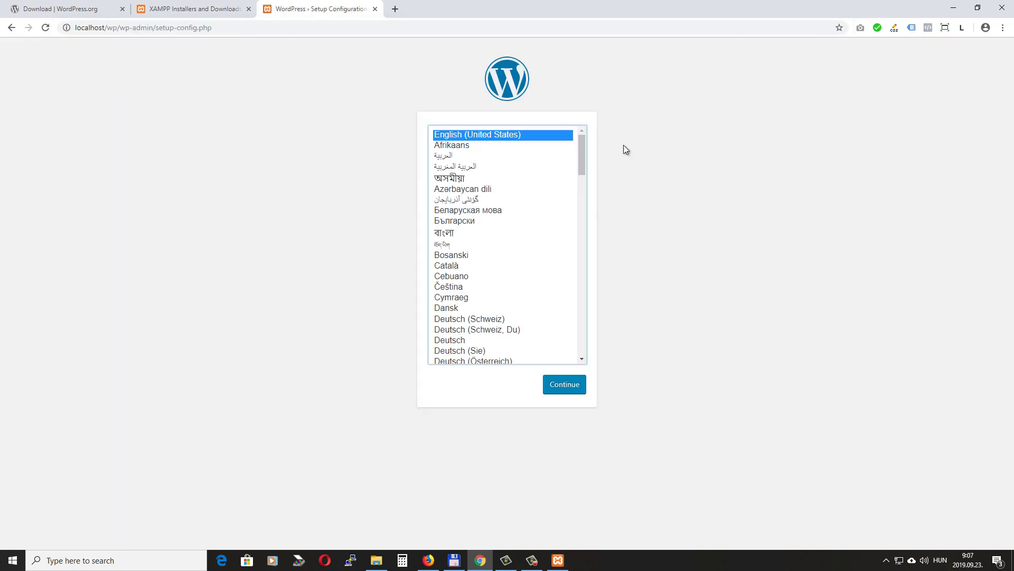
{"action": "left_click_drag", "start_coordinate": [583, 145], "coordinate": [507, 129]}
{"action": "left_click", "coordinate": [575, 387]}
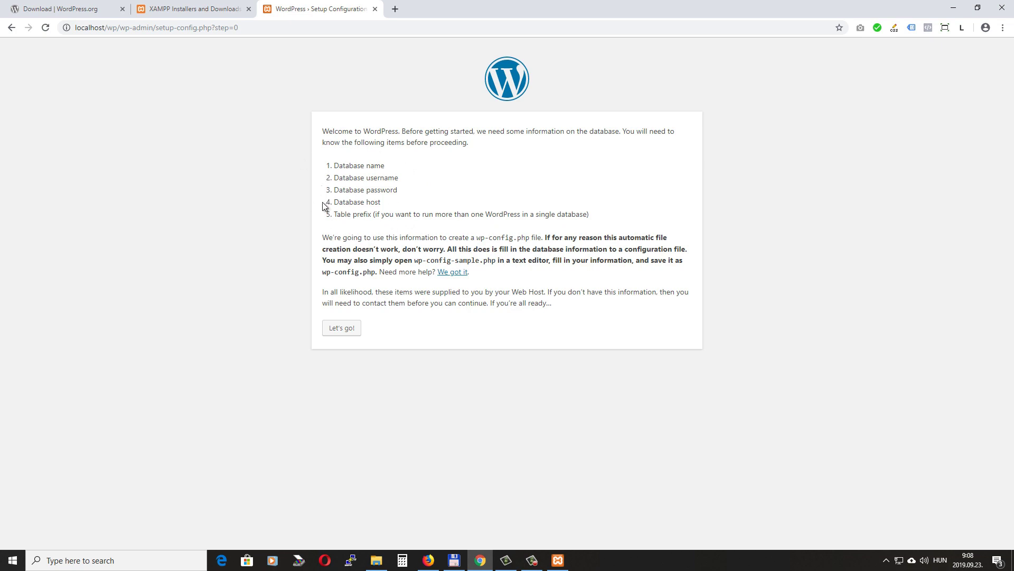
Enter database name wp and username root in the WordPress connection form
{"action": "left_click", "coordinate": [344, 328]}
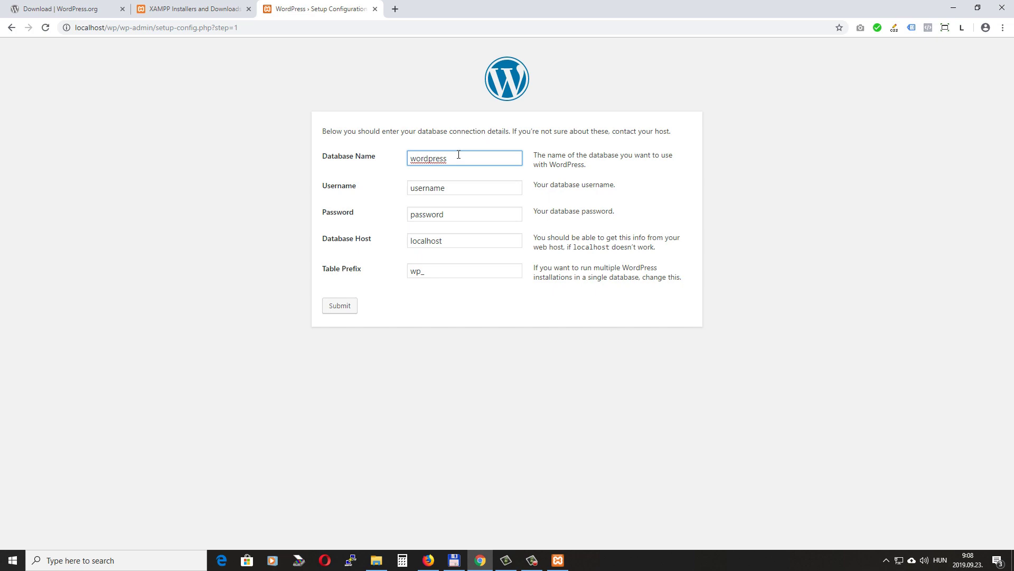
{"action": "left_click_drag", "start_coordinate": [416, 131], "coordinate": [509, 132]}
{"action": "left_click", "coordinate": [406, 164]}
{"action": "double_click", "coordinate": [460, 156]}
{"action": "type", "text": "wp"}
{"action": "key", "text": "Tab"}
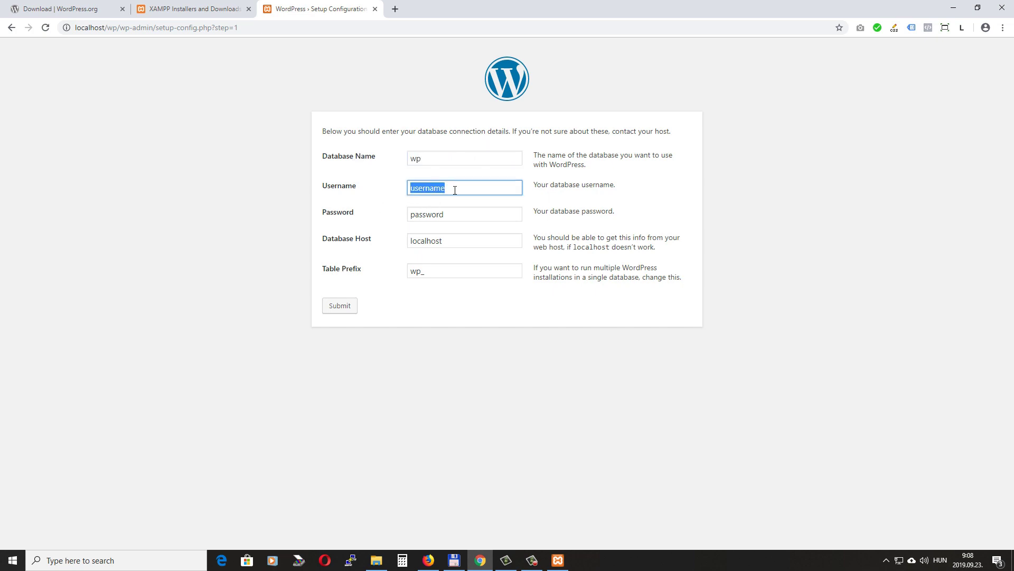
{"action": "type", "text": "root"}
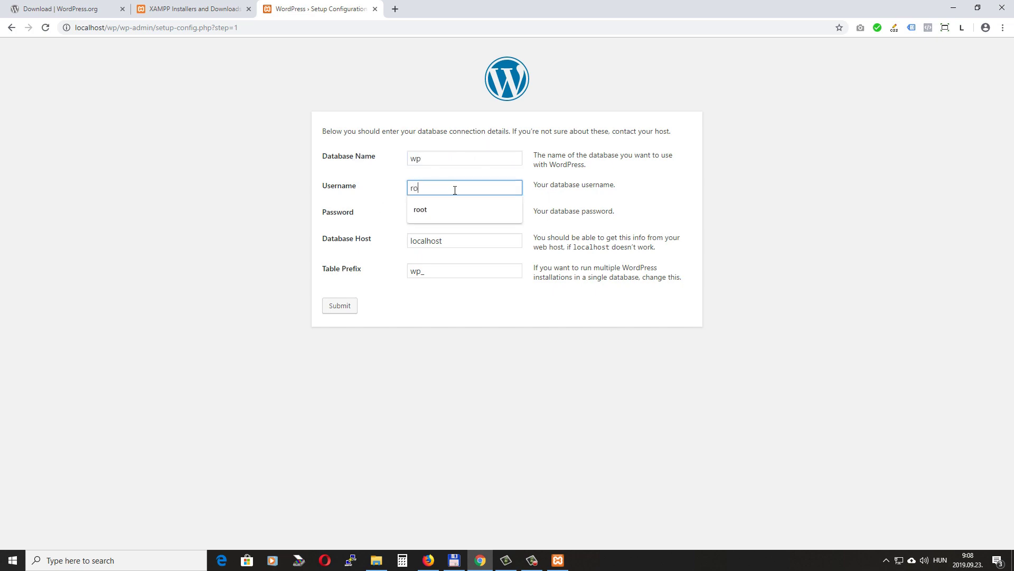
{"action": "left_click", "coordinate": [438, 179]}
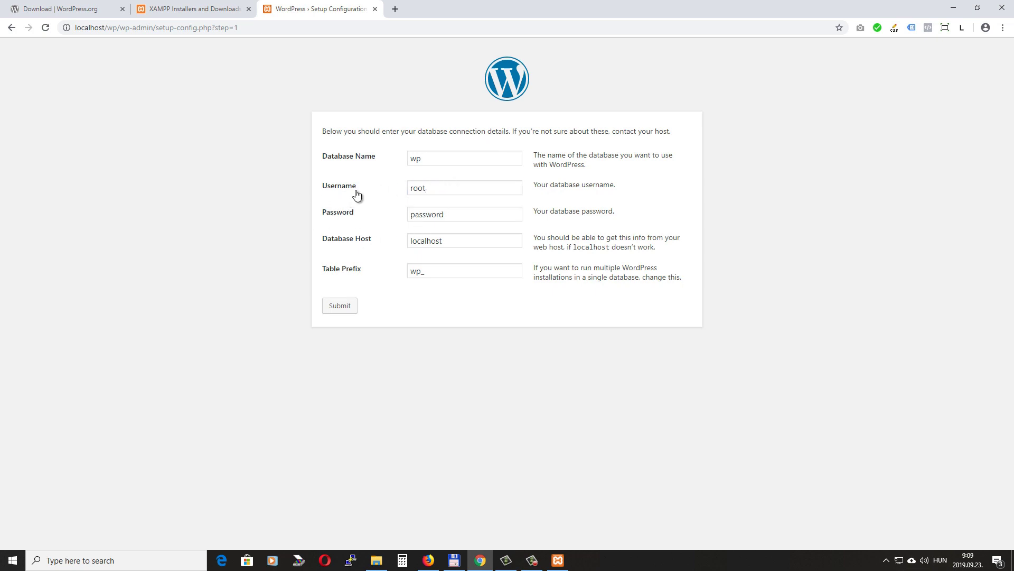
Leave the database password empty, keep host localhost, and submit the connection details
{"action": "key", "text": "Tab"}
{"action": "key", "text": "BackSpace"}
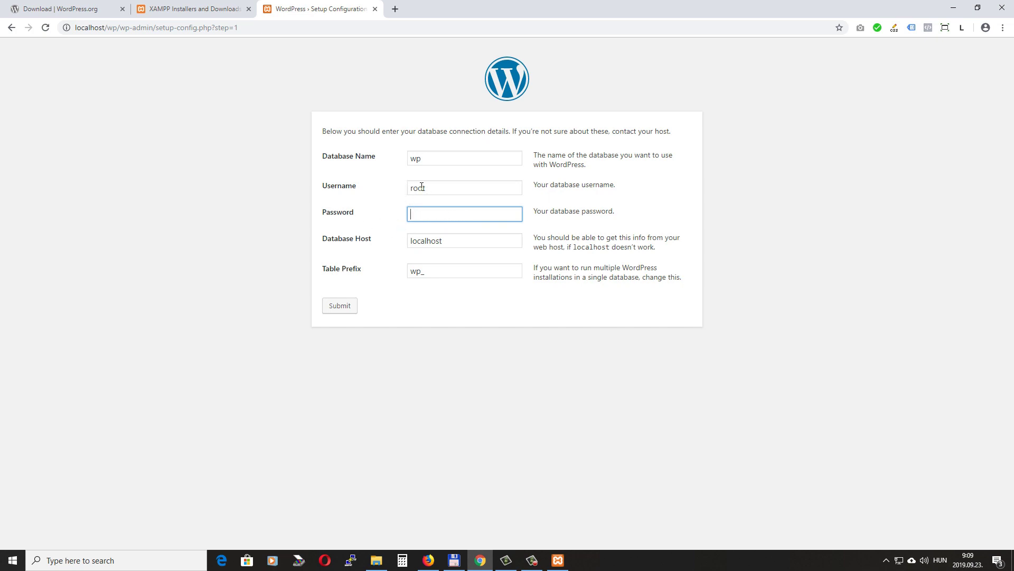
{"action": "key", "text": "Tab"}
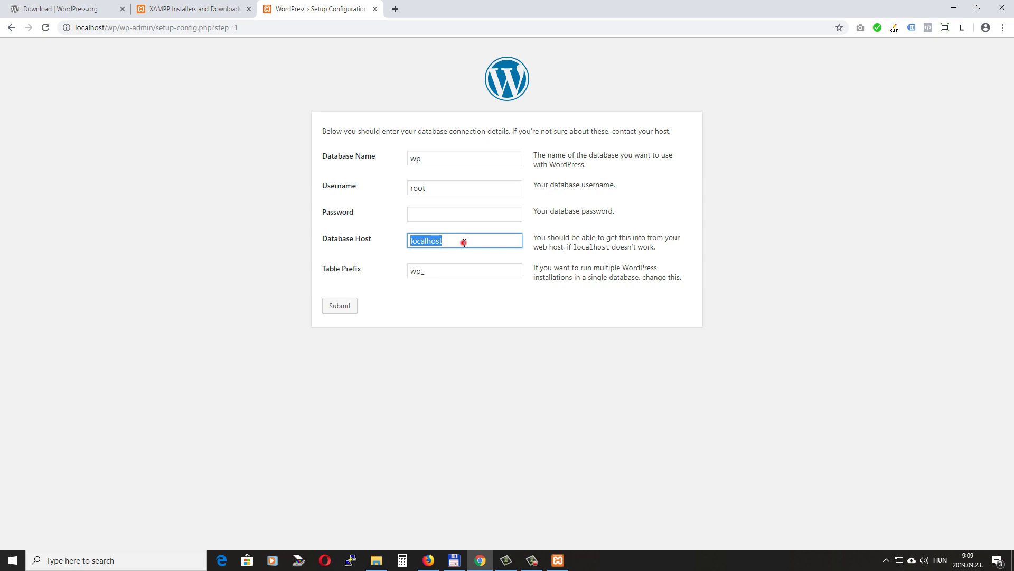
{"action": "left_click", "coordinate": [462, 241]}
{"action": "left_click", "coordinate": [431, 319]}
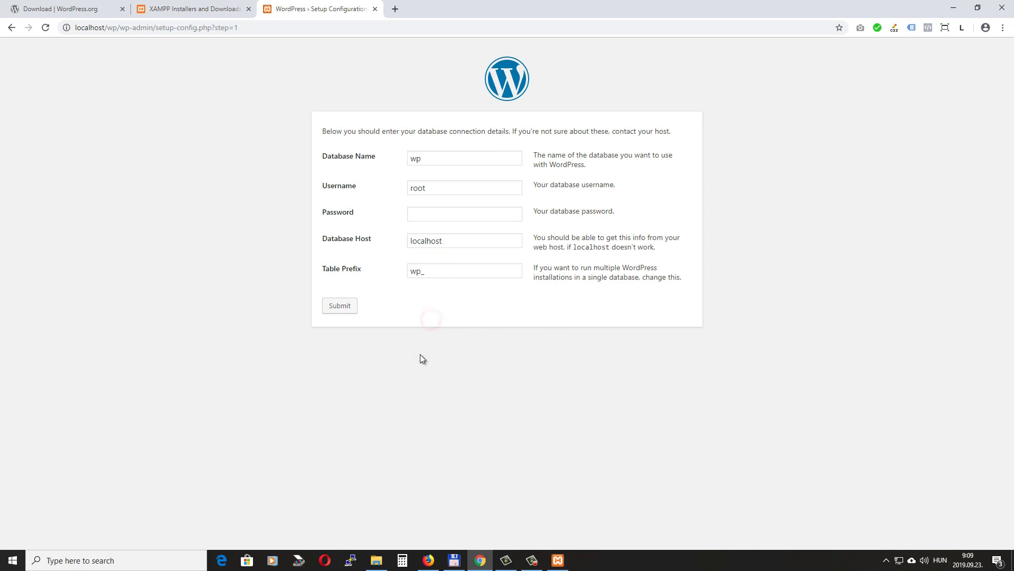
{"action": "left_click", "coordinate": [343, 306]}
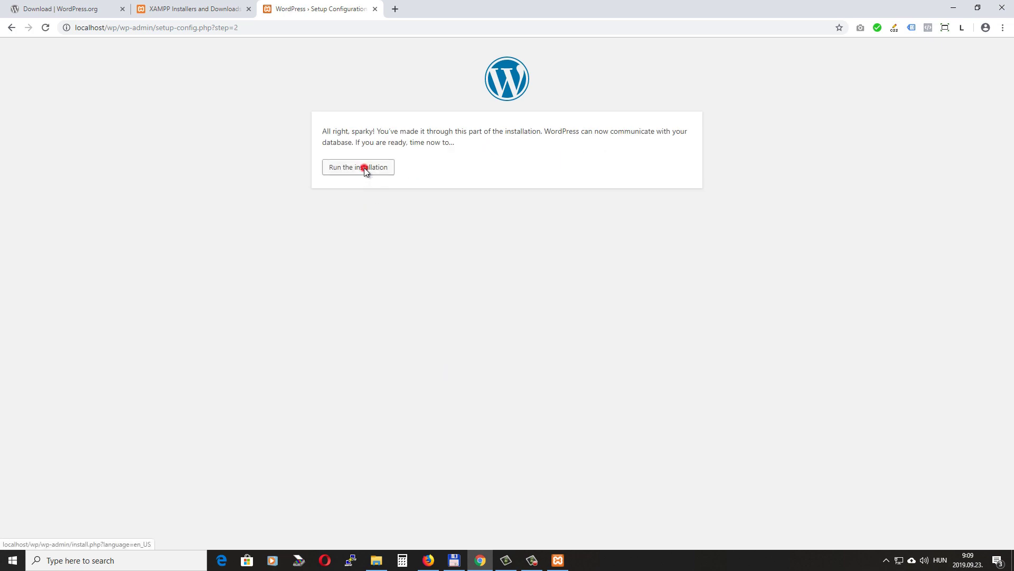
Set the site title to 'WP Install' and the admin username to admin
{"action": "left_click", "coordinate": [364, 168]}
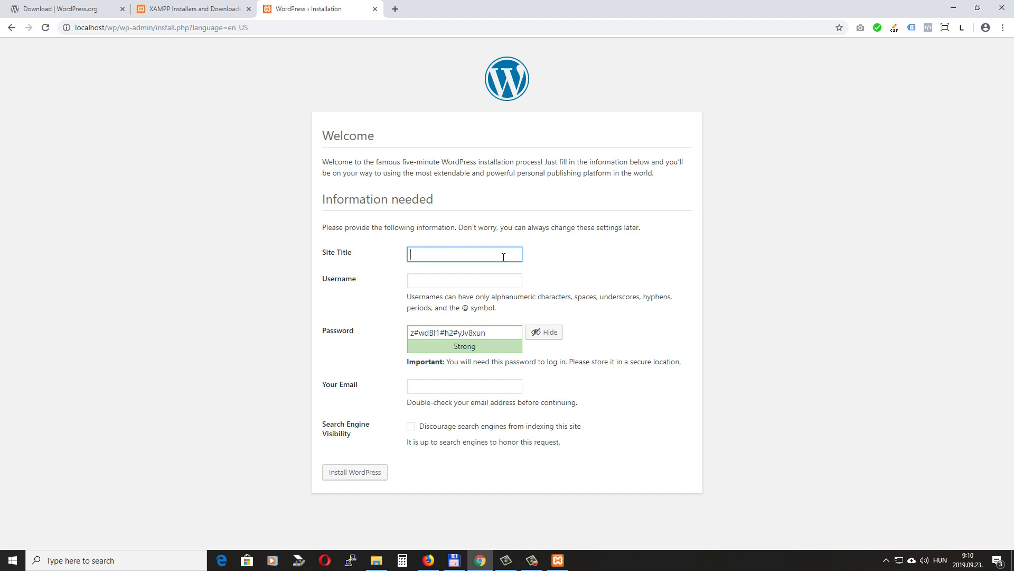
{"action": "type", "text": "WP Install"}
{"action": "left_click", "coordinate": [447, 281]}
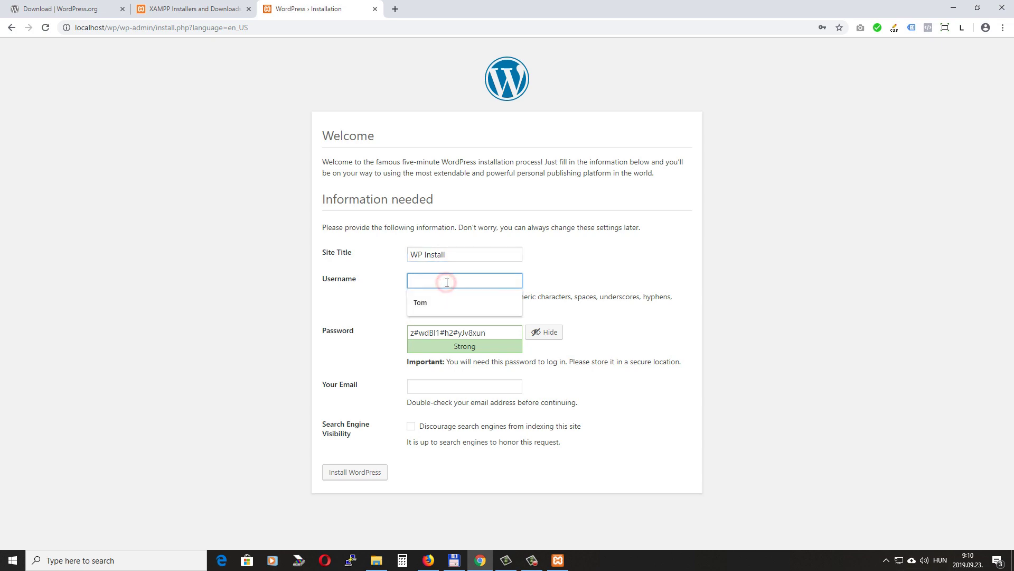
{"action": "type", "text": "admin"}
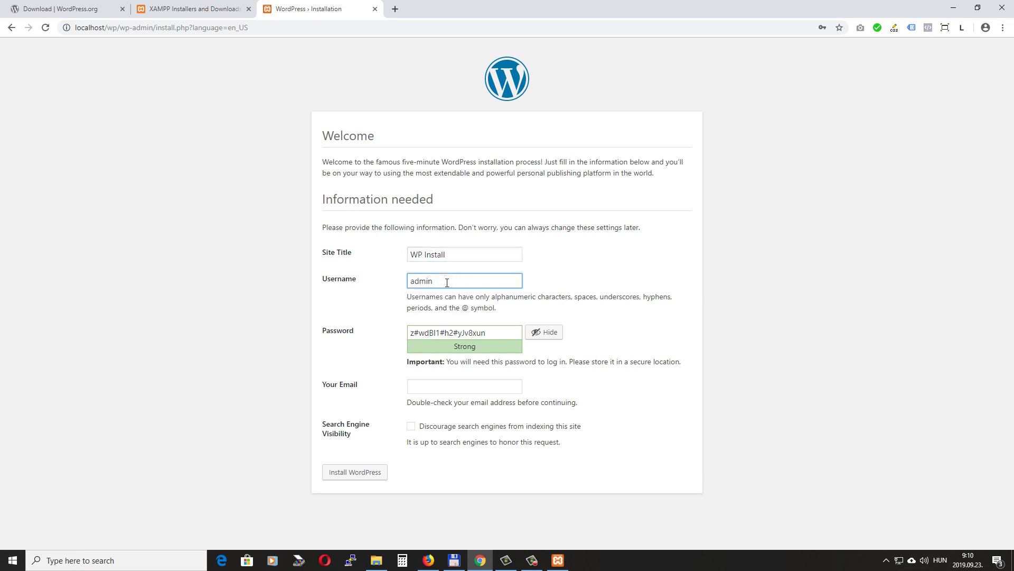
Use a weak admin password, confirm it, enter the admin e-mail, and install WordPress
{"action": "triple_click", "coordinate": [493, 334]}
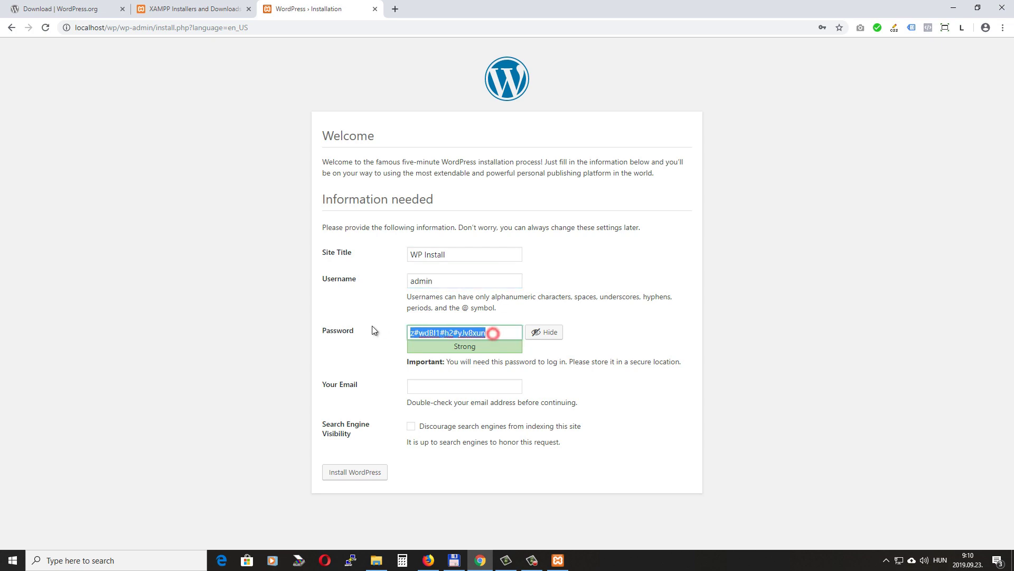
{"action": "type", "text": "123456"}
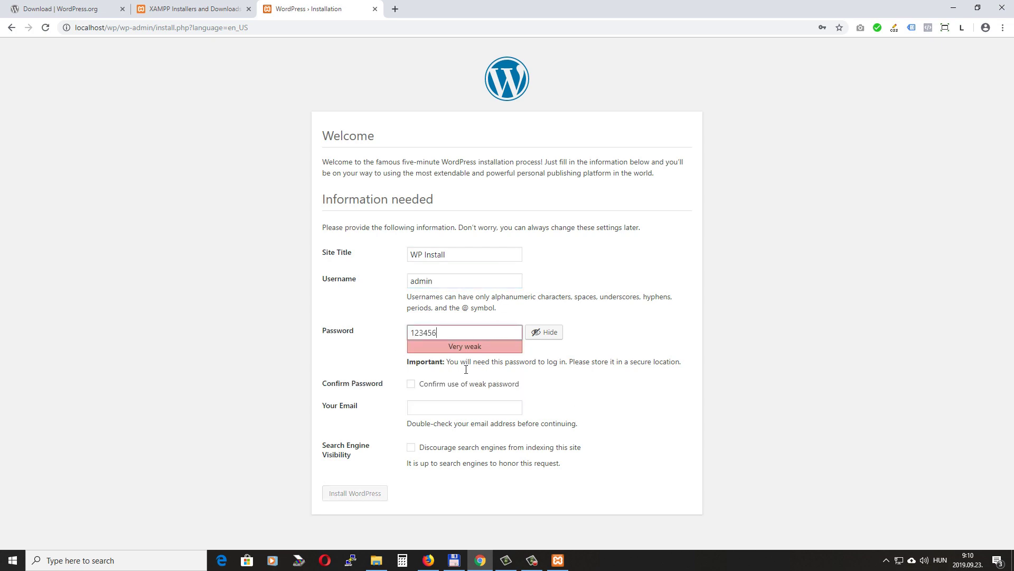
{"action": "left_click", "coordinate": [413, 383]}
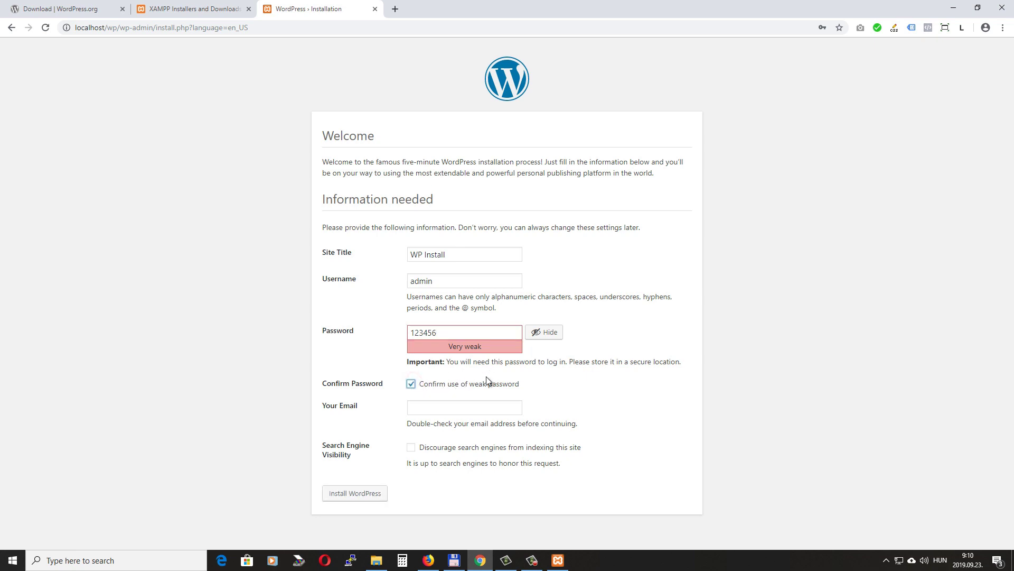
{"action": "left_click", "coordinate": [454, 407]}
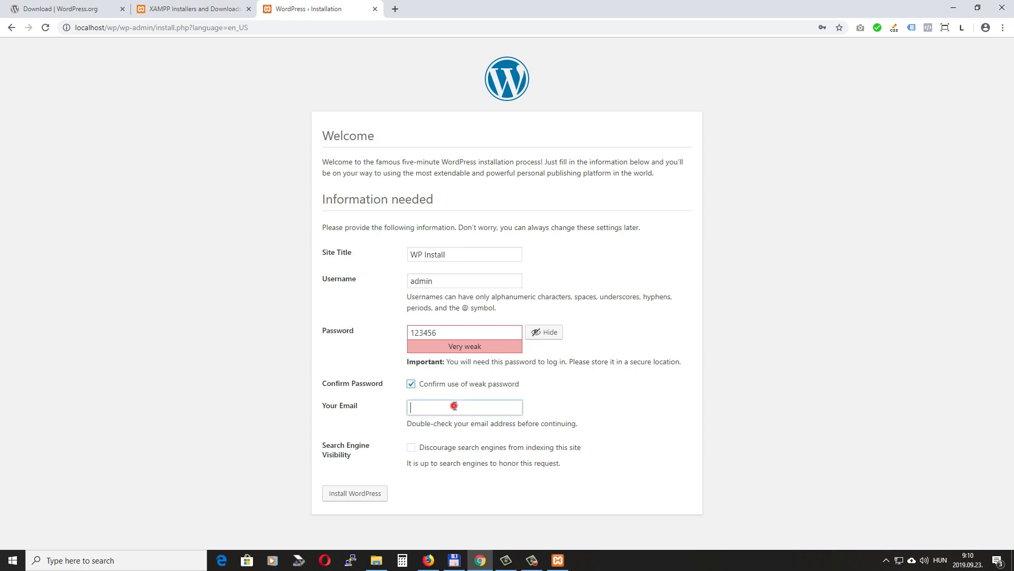
{"action": "type", "text": "test@example.com"}
{"action": "left_click", "coordinate": [364, 493]}
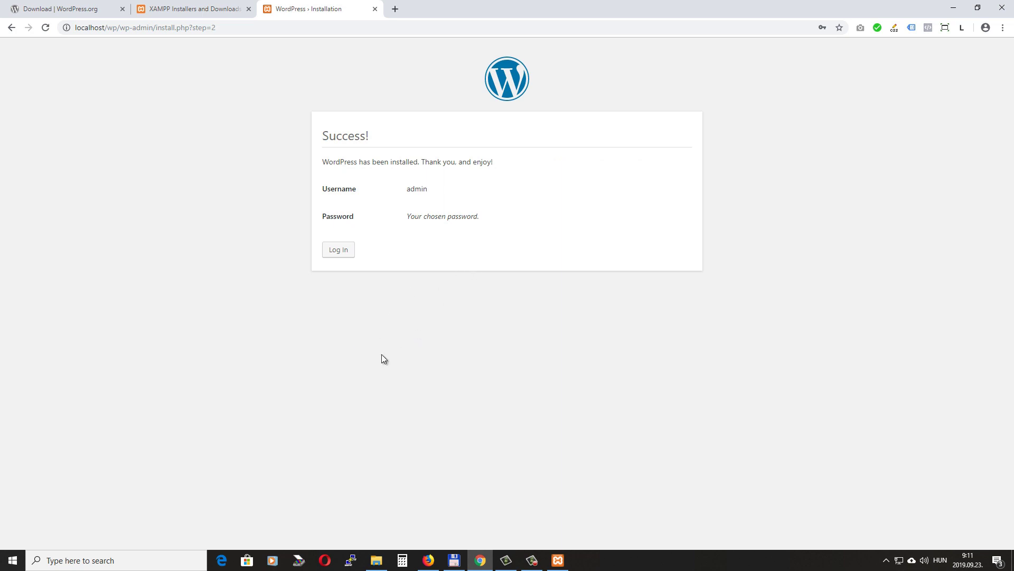
Log in to the WordPress admin area with the administrator username and password
{"action": "left_click", "coordinate": [339, 250]}
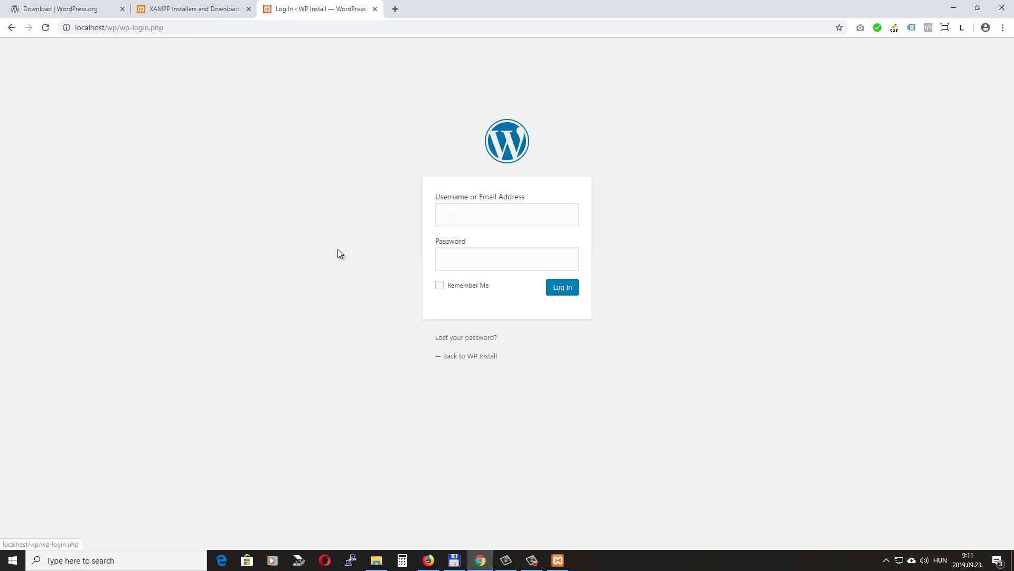
{"action": "type", "text": "admin"}
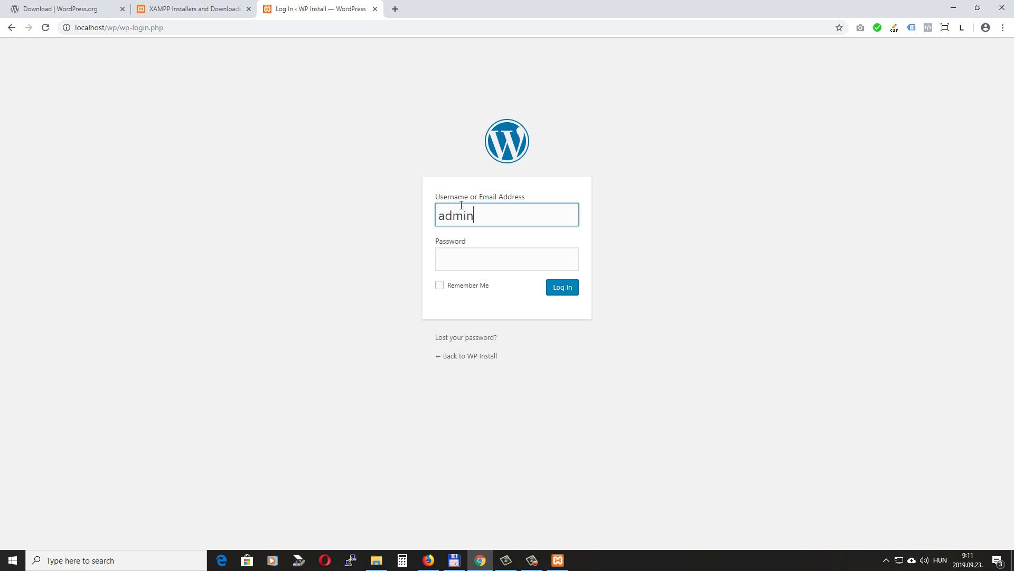
{"action": "left_click", "coordinate": [462, 250]}
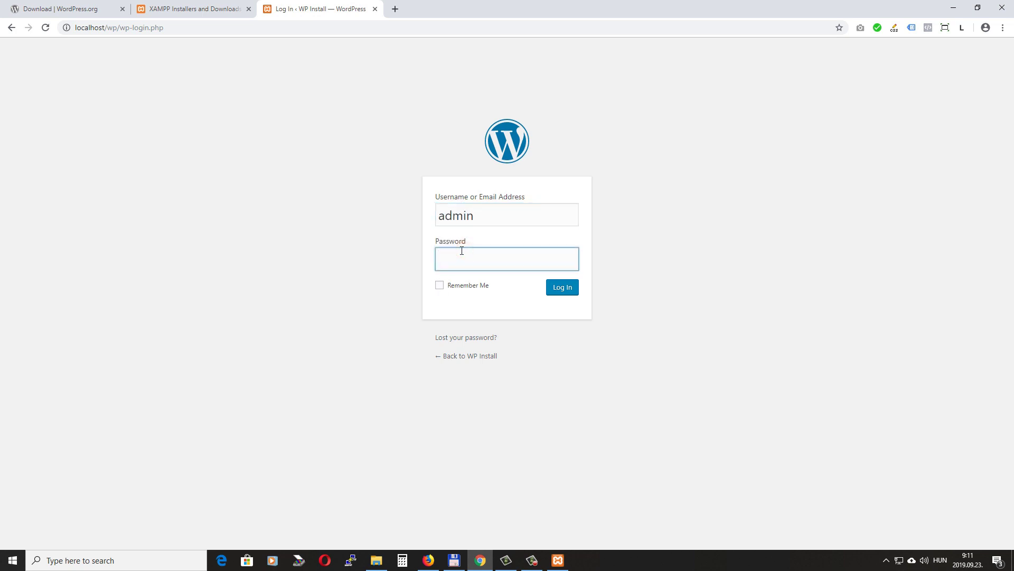
{"action": "type", "text": "123456"}
{"action": "left_click", "coordinate": [562, 287]}
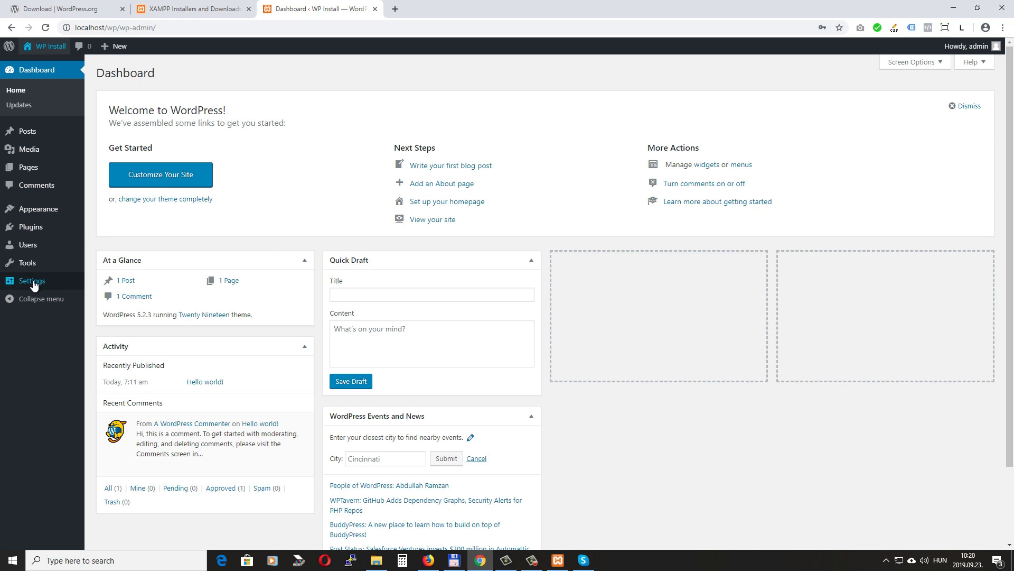
Review the Site Title and Tagline in General Settings, then go to Permalink Settings
{"action": "mouse_move", "coordinate": [42, 286]}
{"action": "left_click", "coordinate": [103, 283]}
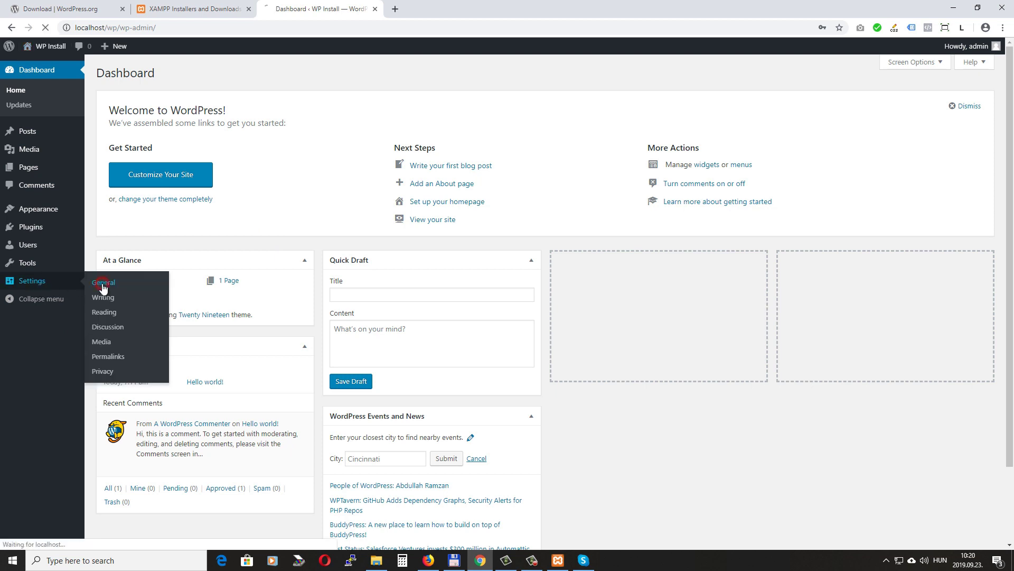
{"action": "left_click_drag", "start_coordinate": [268, 101], "coordinate": [156, 100]}
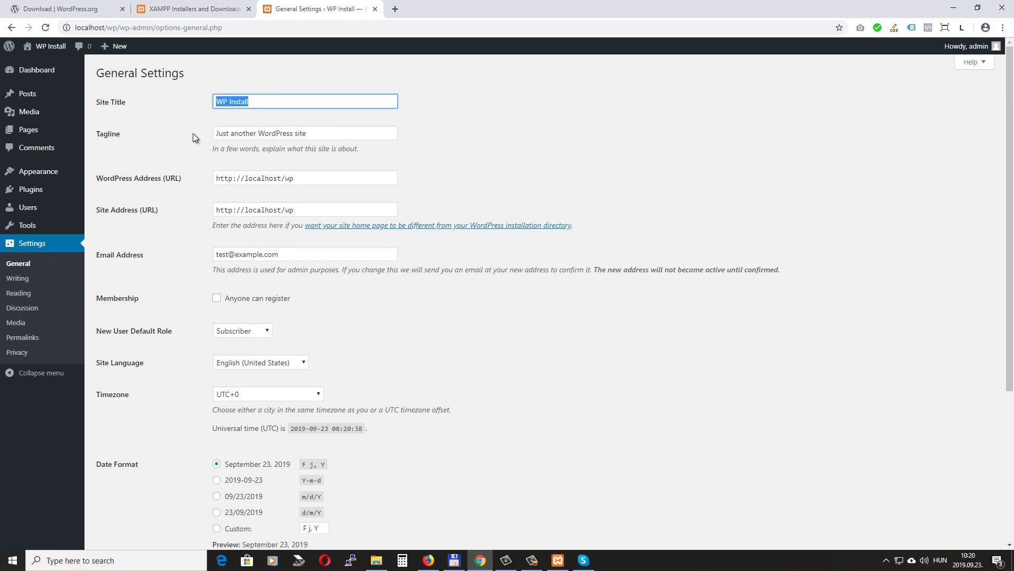
{"action": "key", "text": "Tab"}
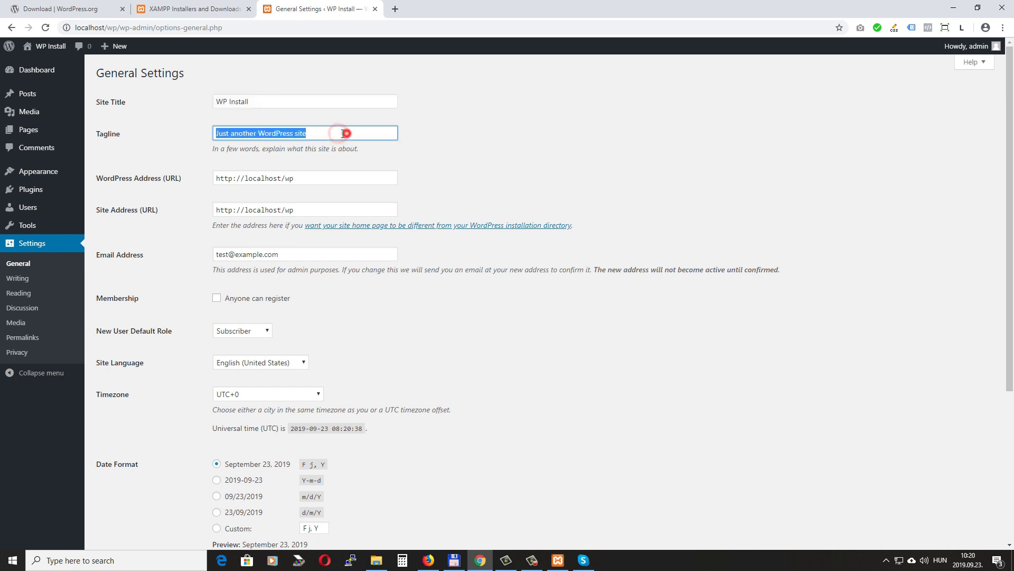
{"action": "left_click", "coordinate": [277, 135]}
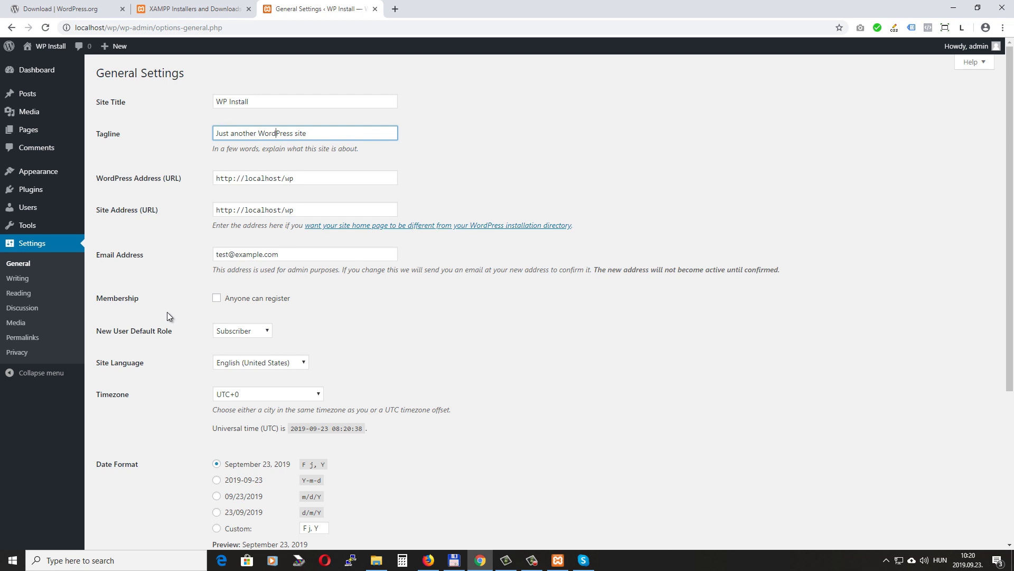
{"action": "left_click", "coordinate": [22, 337]}
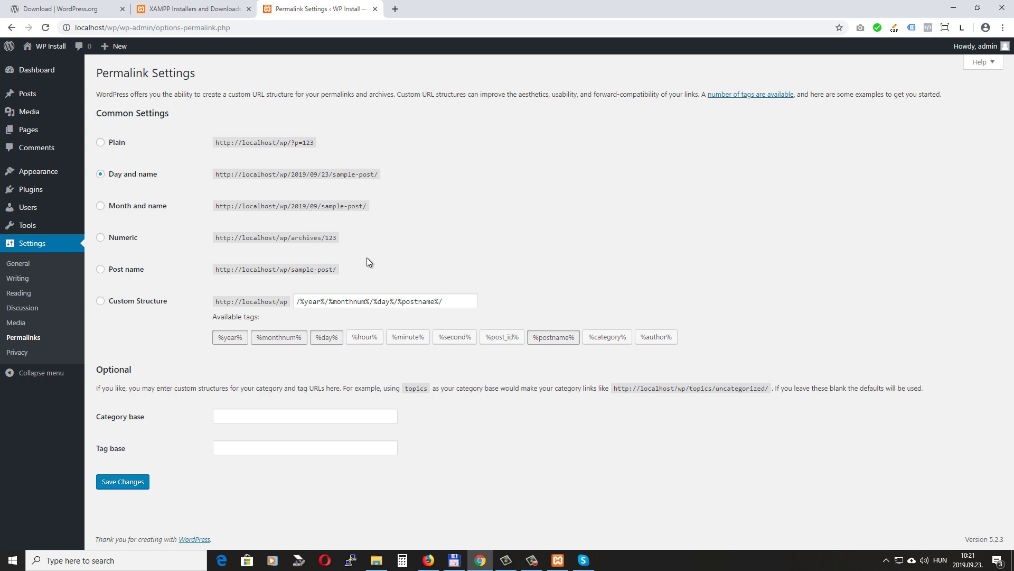
Switch permalinks to the Post name structure (localhost/wp/sample-post/) and save
{"action": "left_click", "coordinate": [102, 269]}
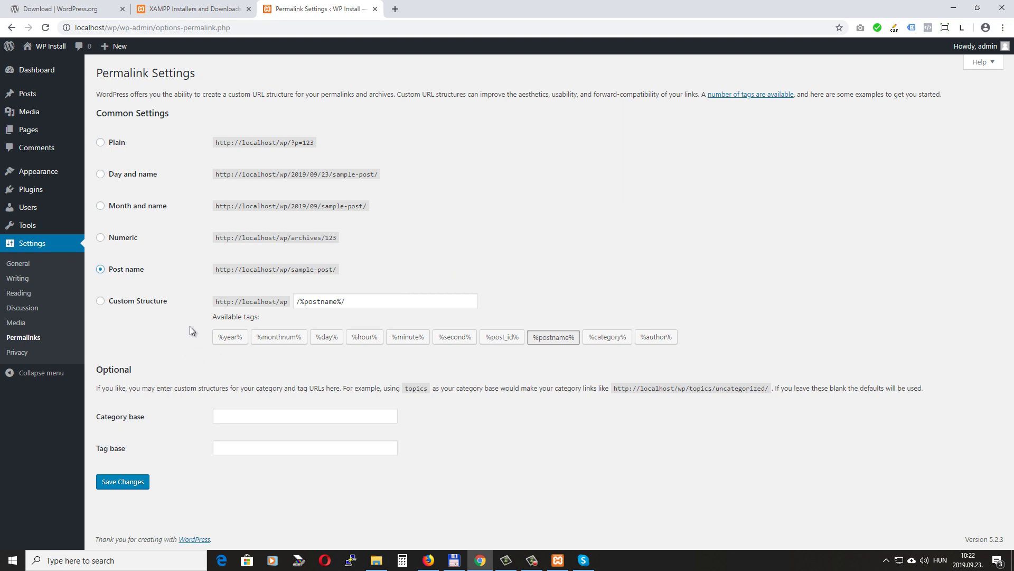
{"action": "left_click", "coordinate": [125, 487]}
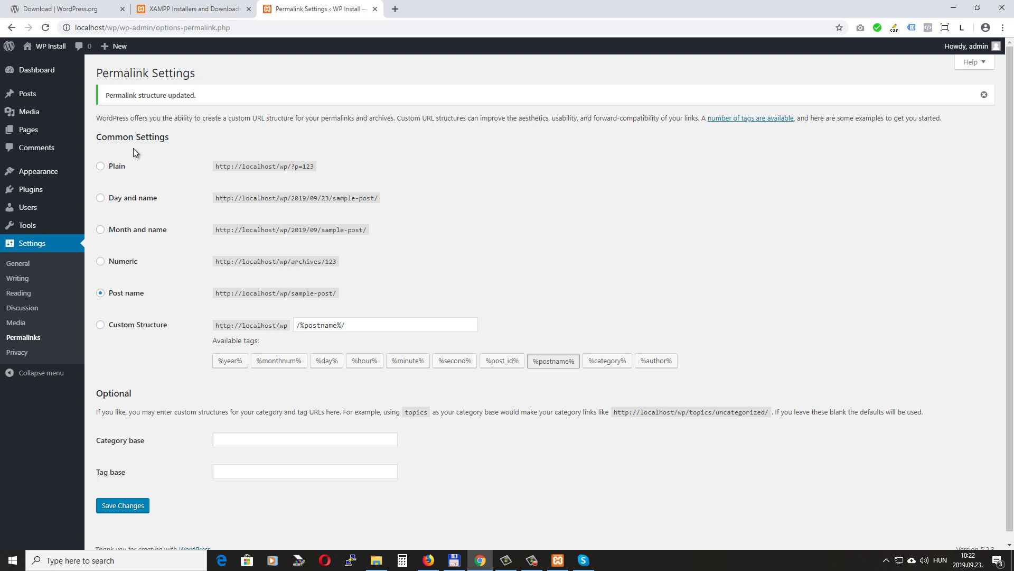
Open the public site in a new tab and look over the Hello world! post
{"action": "right_click", "coordinate": [38, 45]}
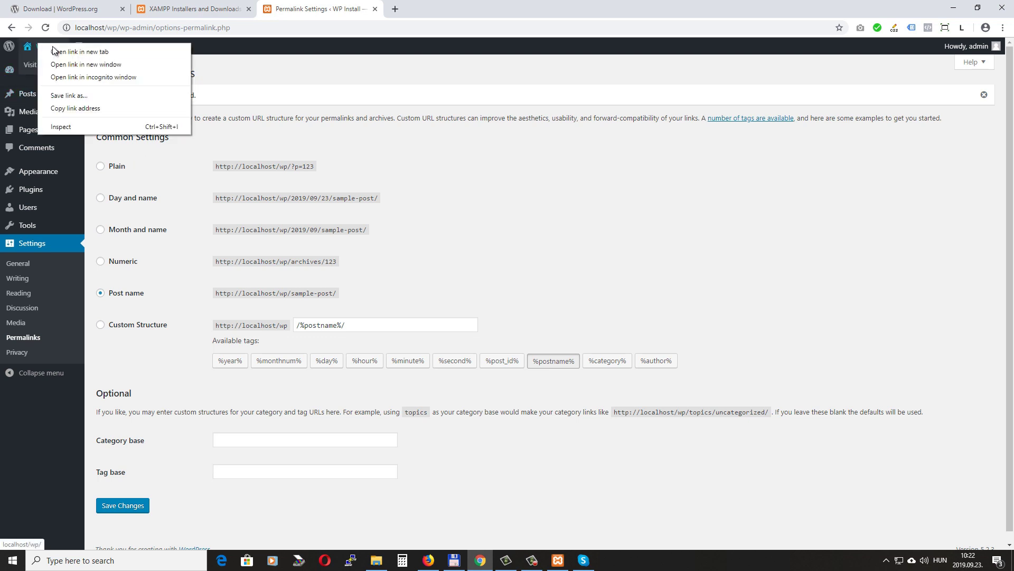
{"action": "left_click", "coordinate": [63, 52]}
{"action": "left_click", "coordinate": [438, 9]}
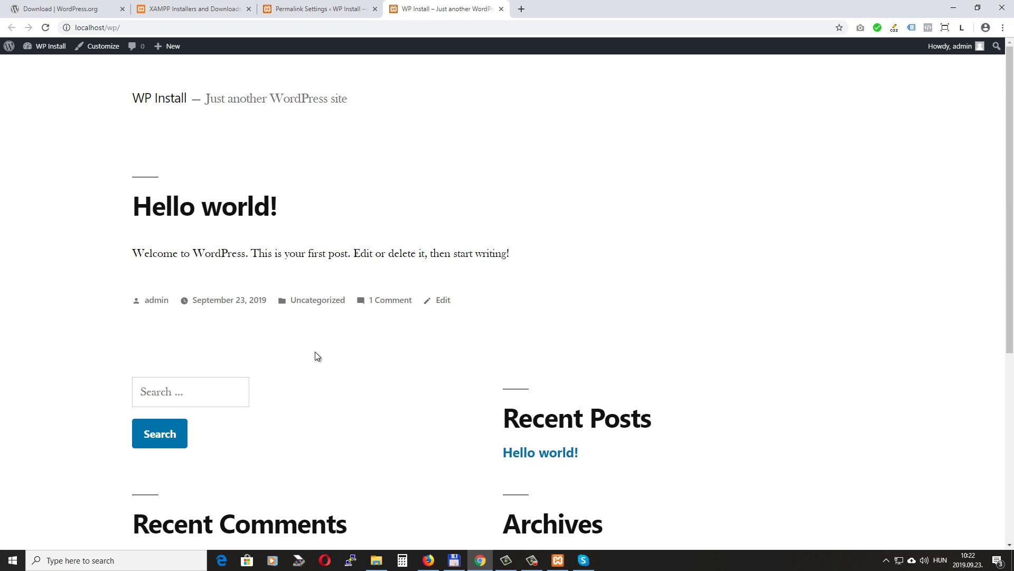
{"action": "scroll", "coordinate": [319, 357], "scroll_direction": "down", "scroll_amount": 6}
{"action": "scroll", "coordinate": [320, 357], "scroll_direction": "up", "scroll_amount": 5}
{"action": "scroll", "coordinate": [320, 357], "scroll_direction": "up", "scroll_amount": 1}
Back in the admin tab, start a new page from Pages > Add New
{"action": "left_click", "coordinate": [311, 9]}
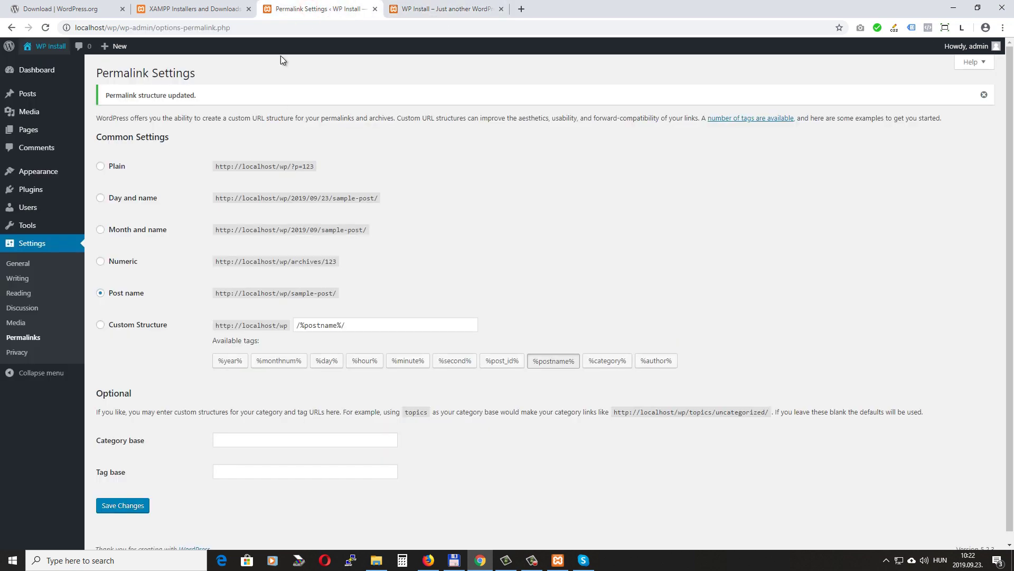
{"action": "mouse_move", "coordinate": [34, 130]}
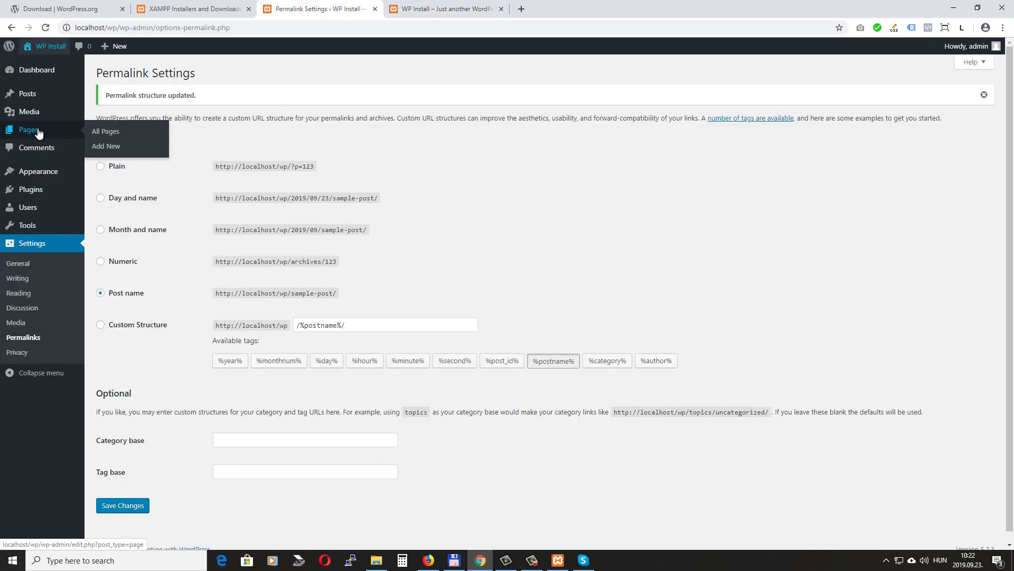
{"action": "left_click", "coordinate": [113, 149]}
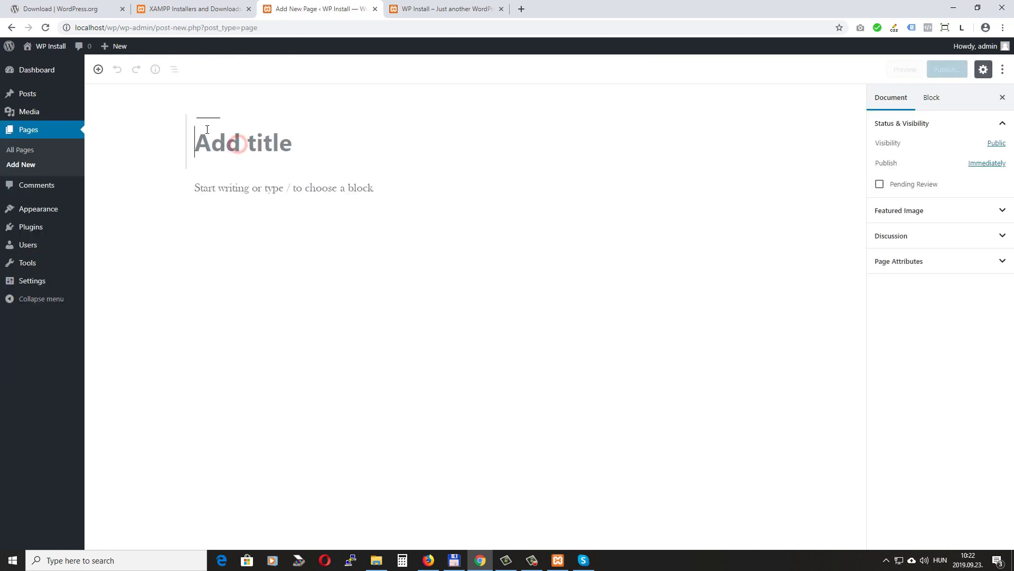
Publish a page titled Home reading 'This is the content of my new homepage.'
{"action": "type", "text": "Home"}
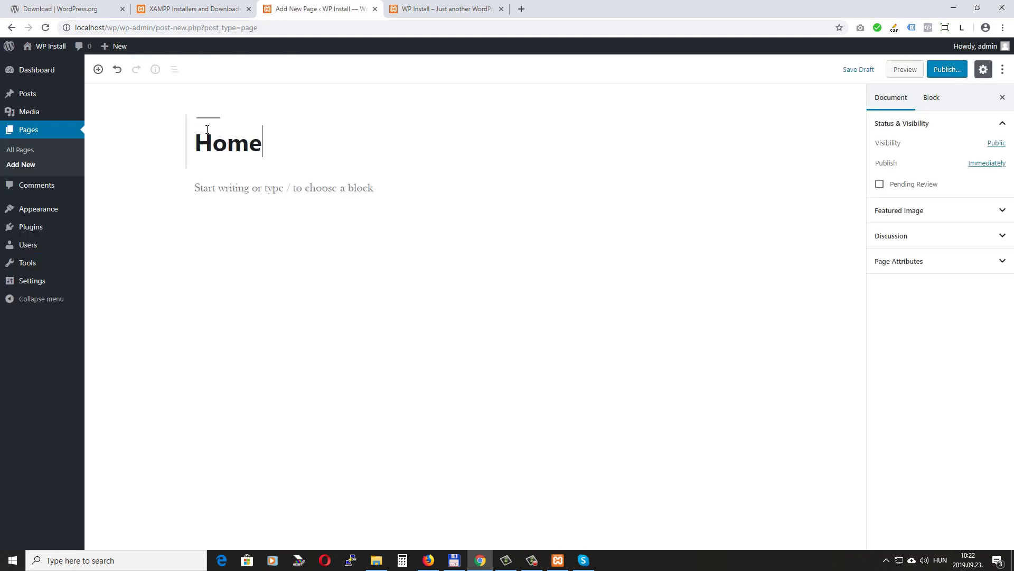
{"action": "left_click", "coordinate": [266, 190]}
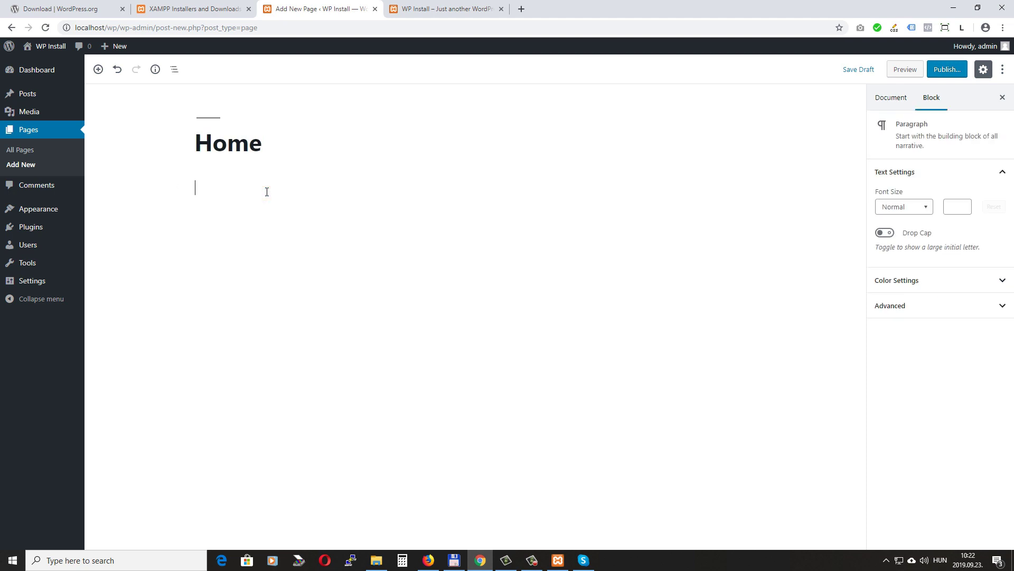
{"action": "type", "text": "This is the content of my g"}
{"action": "type", "text": "omepage."}
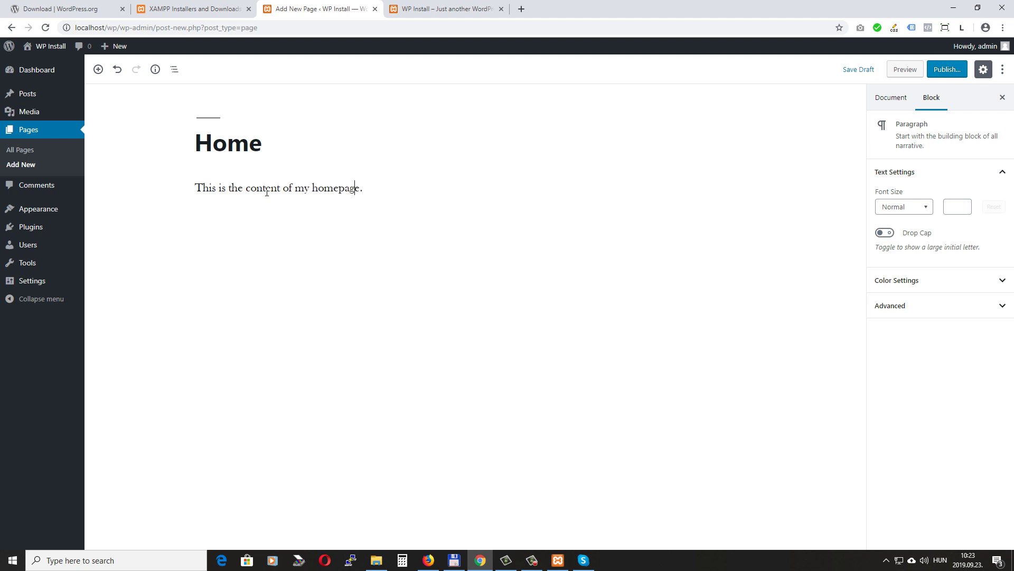
{"action": "type", "text": "new"}
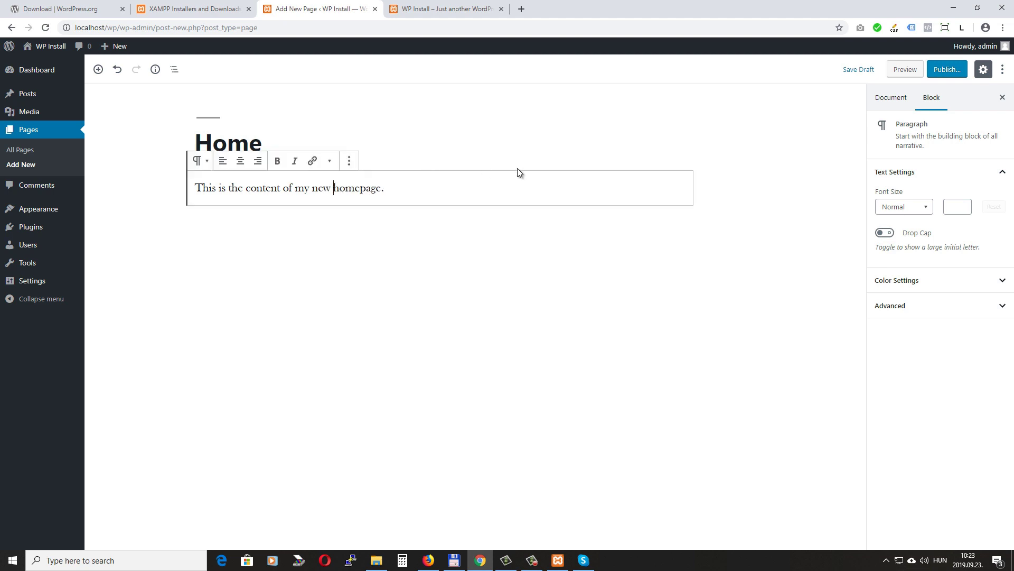
{"action": "left_click", "coordinate": [954, 72]}
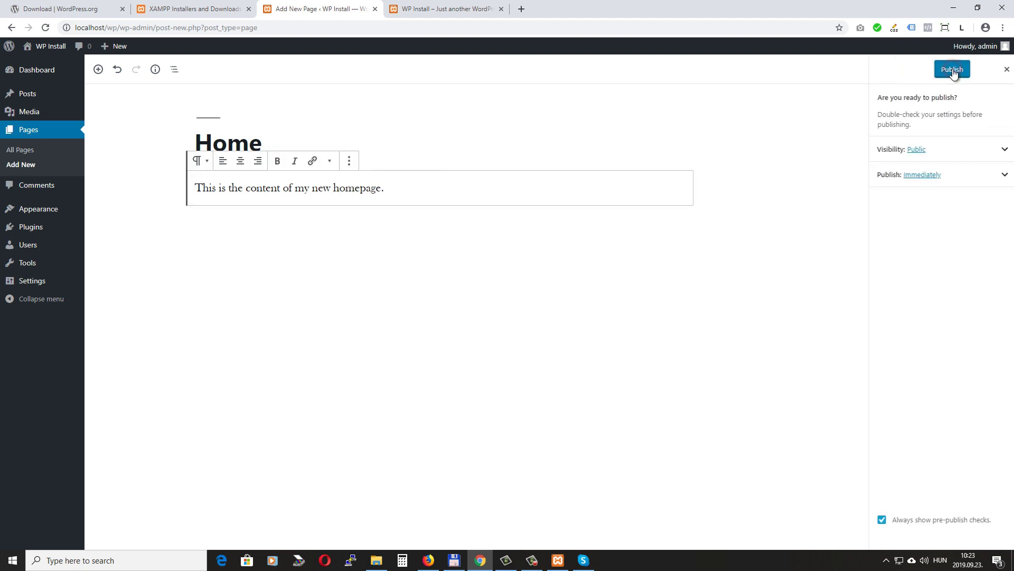
{"action": "left_click", "coordinate": [953, 71]}
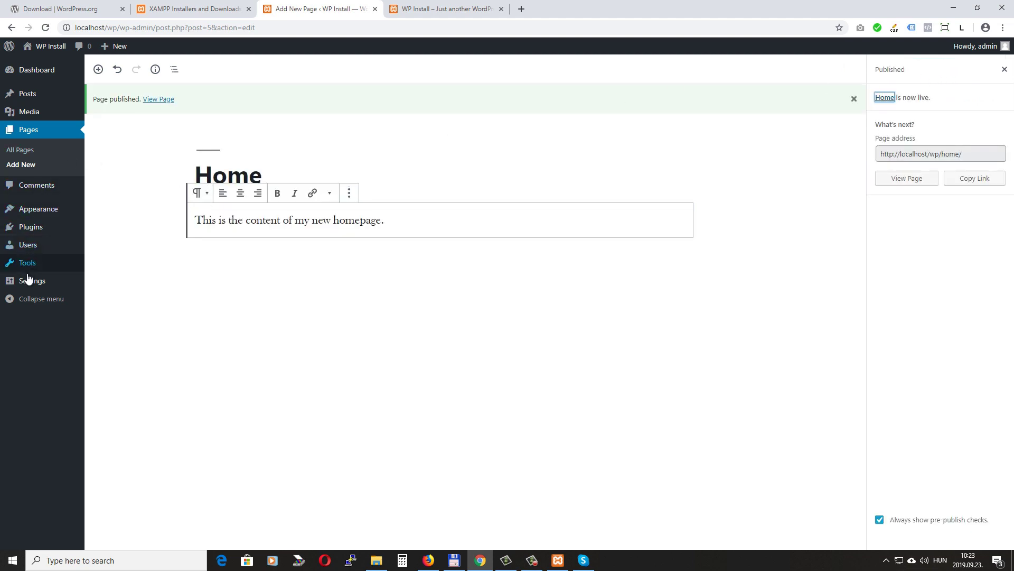
{"action": "mouse_move", "coordinate": [29, 286]}
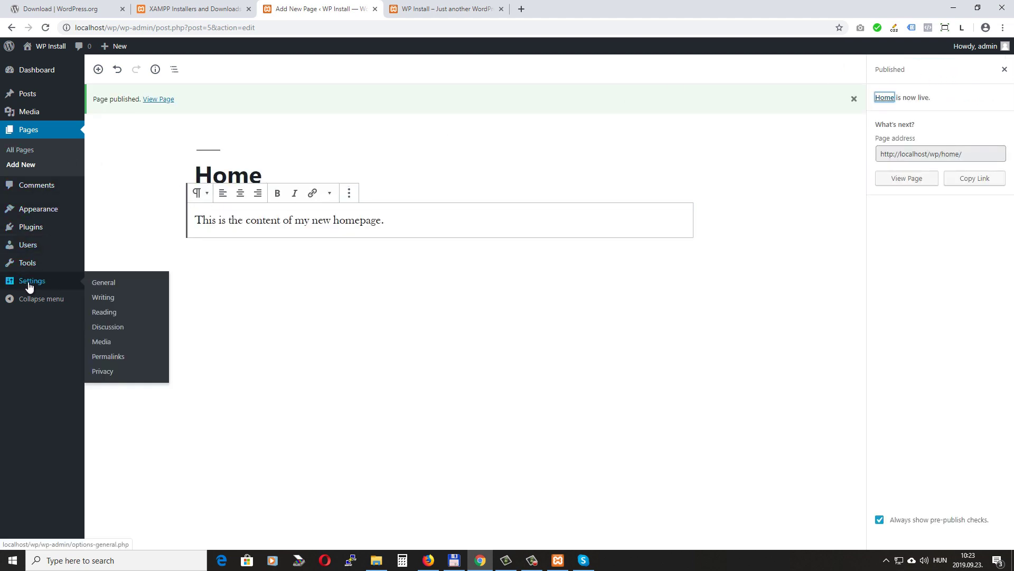
In Reading Settings, make the static Home page the homepage and save
{"action": "left_click", "coordinate": [113, 314]}
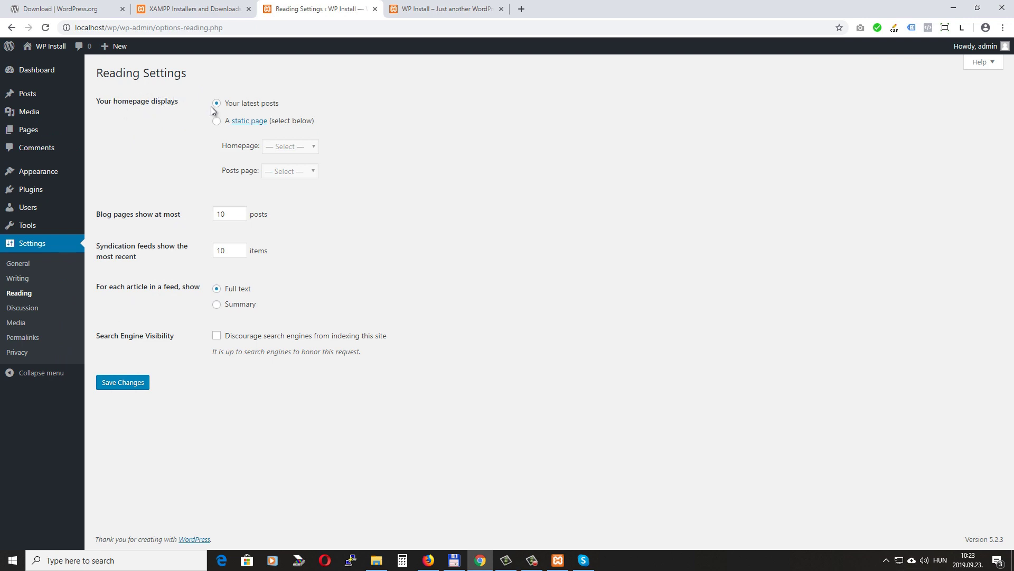
{"action": "left_click", "coordinate": [216, 122]}
{"action": "left_click", "coordinate": [294, 146]}
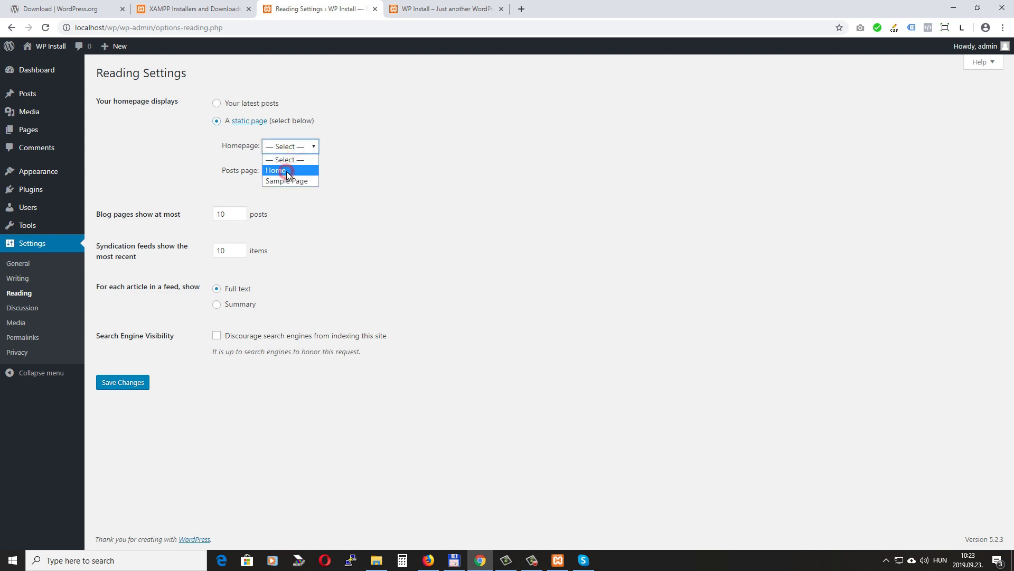
{"action": "left_click", "coordinate": [286, 172]}
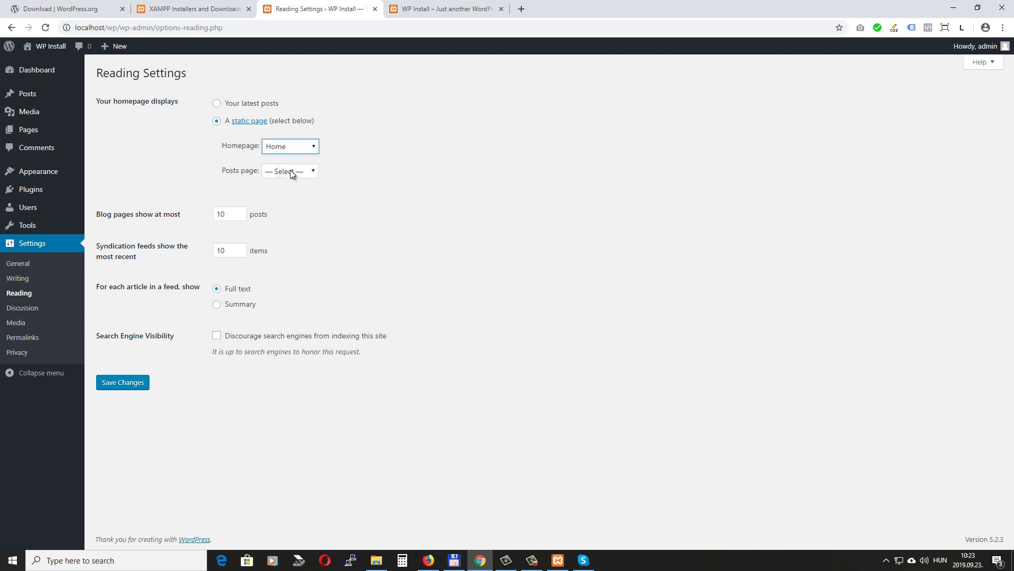
{"action": "left_click", "coordinate": [131, 383]}
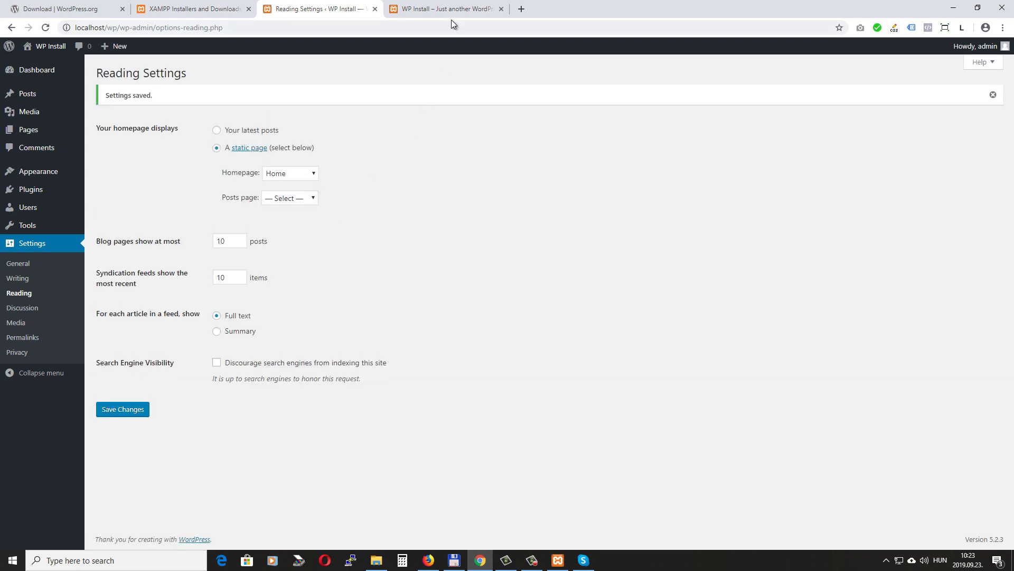
{"action": "left_click", "coordinate": [438, 9]}
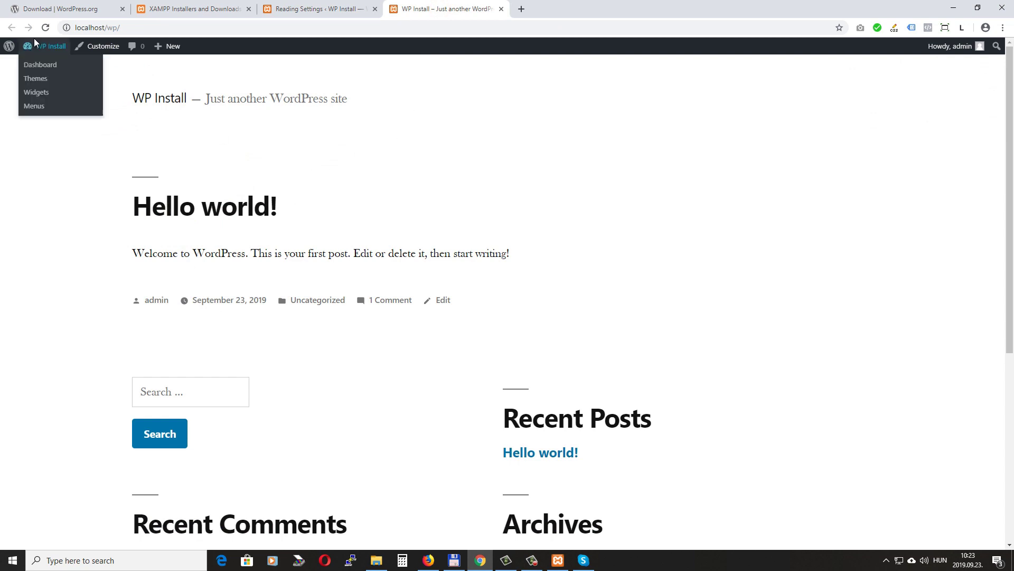
Reload the front page to confirm it now shows the Home page text
{"action": "left_click", "coordinate": [45, 28]}
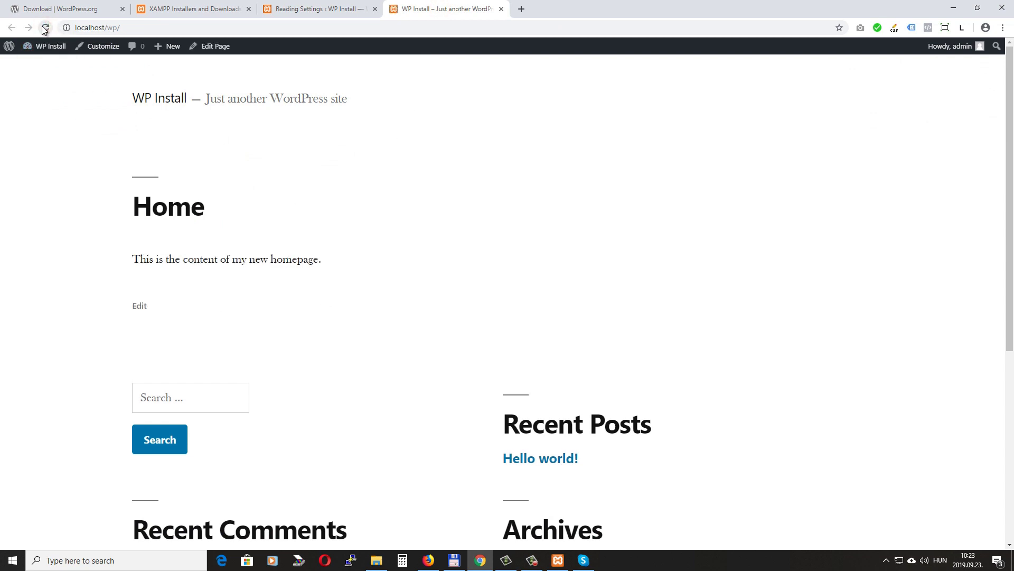
{"action": "left_click_drag", "start_coordinate": [133, 260], "coordinate": [350, 272]}
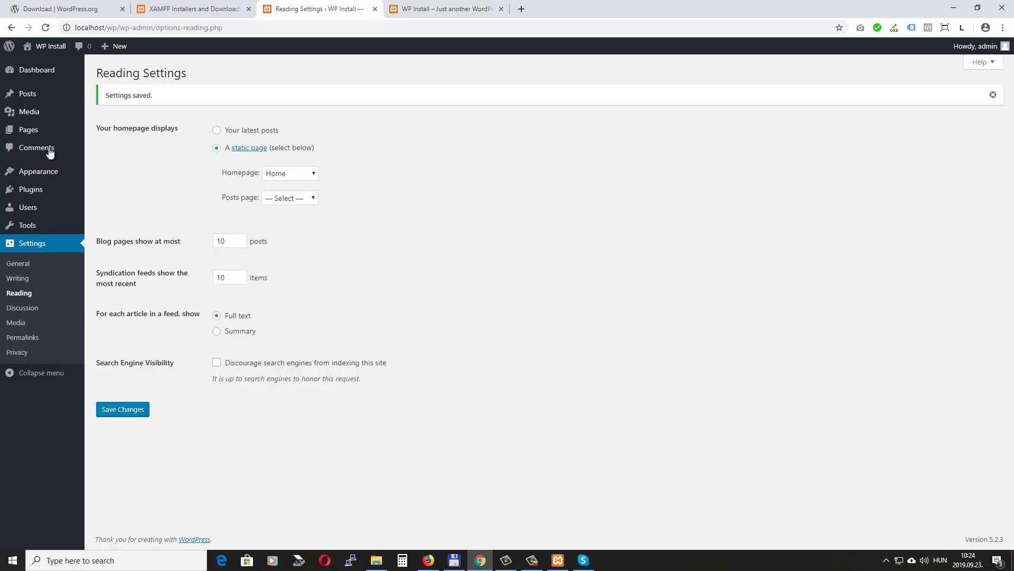
{"action": "mouse_move", "coordinate": [38, 133]}
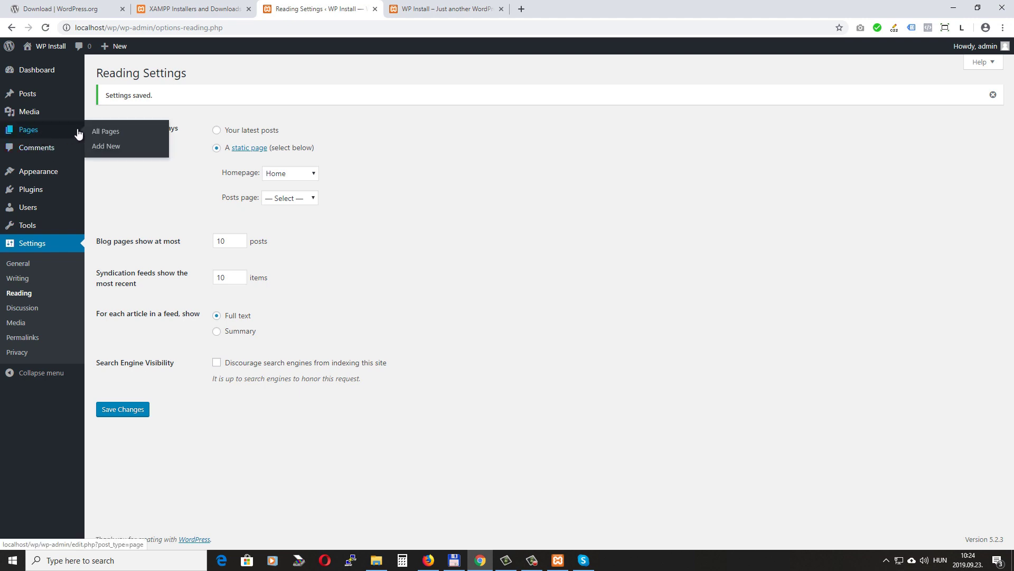
Create and publish an empty page titled Blog
{"action": "left_click", "coordinate": [110, 153]}
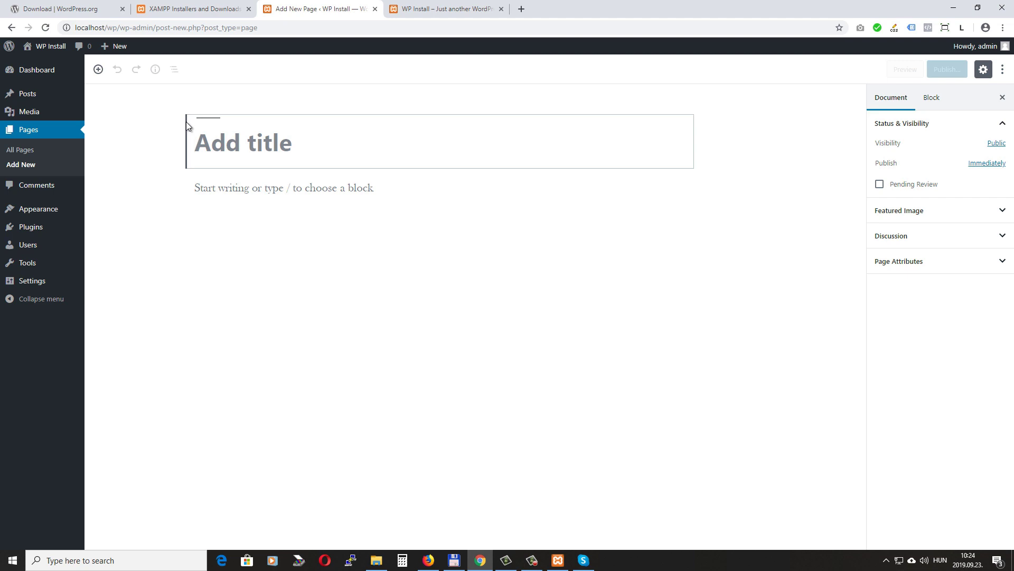
{"action": "type", "text": "Blog"}
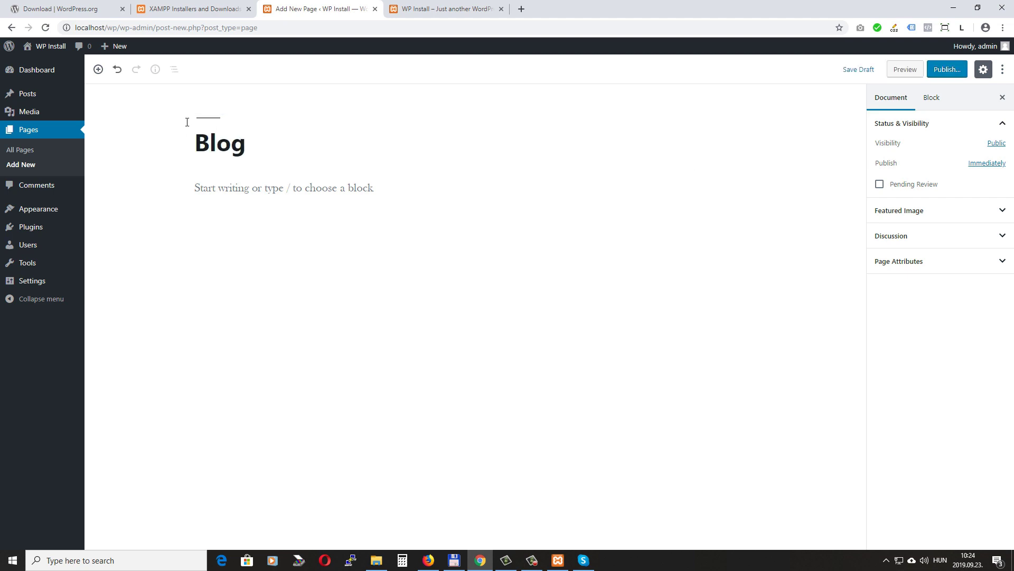
{"action": "left_click", "coordinate": [947, 70]}
{"action": "left_click", "coordinate": [951, 70]}
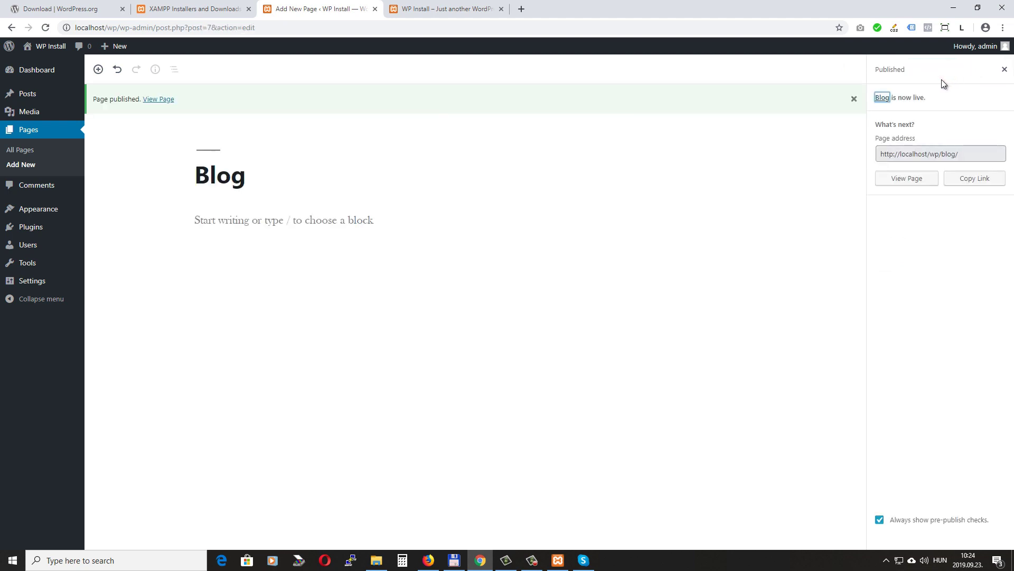
{"action": "mouse_move", "coordinate": [16, 285]}
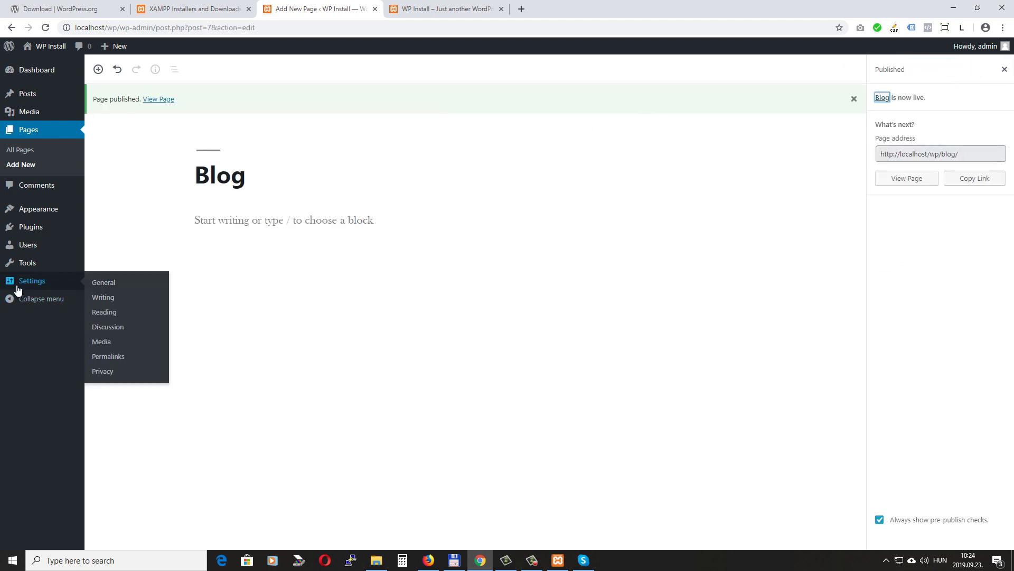
In Reading Settings, choose Blog as the posts page and save
{"action": "left_click", "coordinate": [105, 314]}
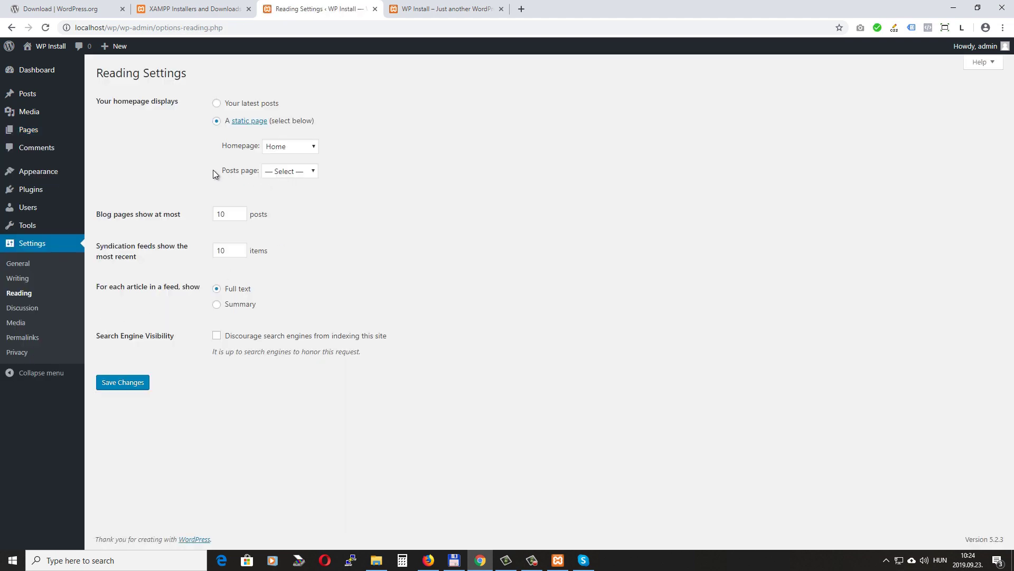
{"action": "left_click", "coordinate": [286, 172]}
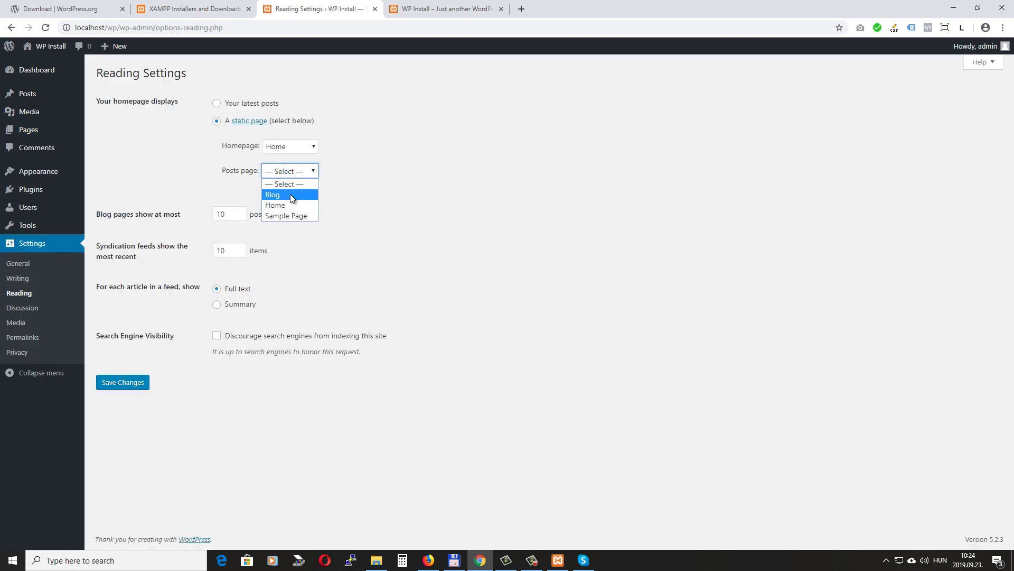
{"action": "left_click", "coordinate": [290, 196]}
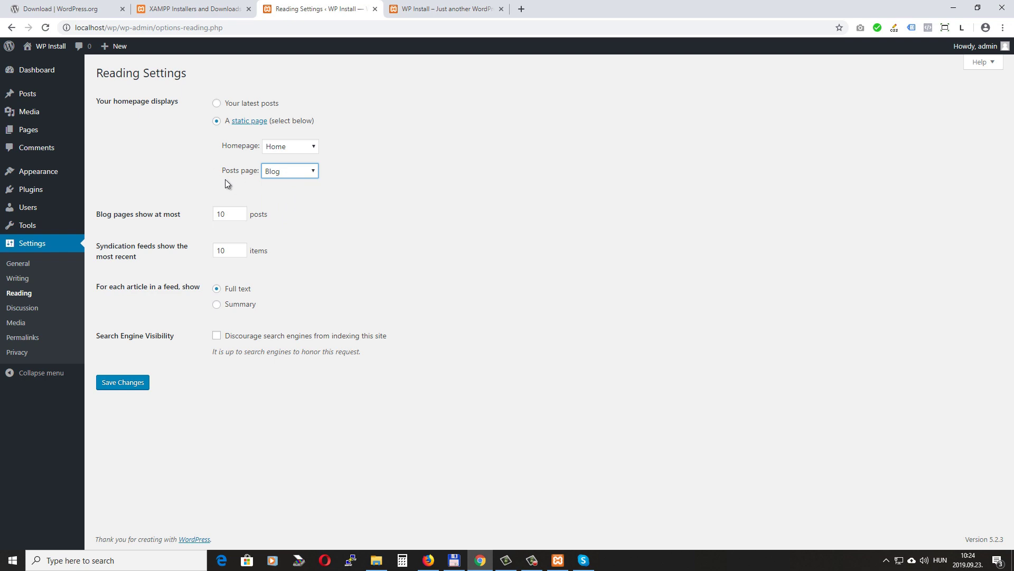
{"action": "left_click", "coordinate": [126, 384]}
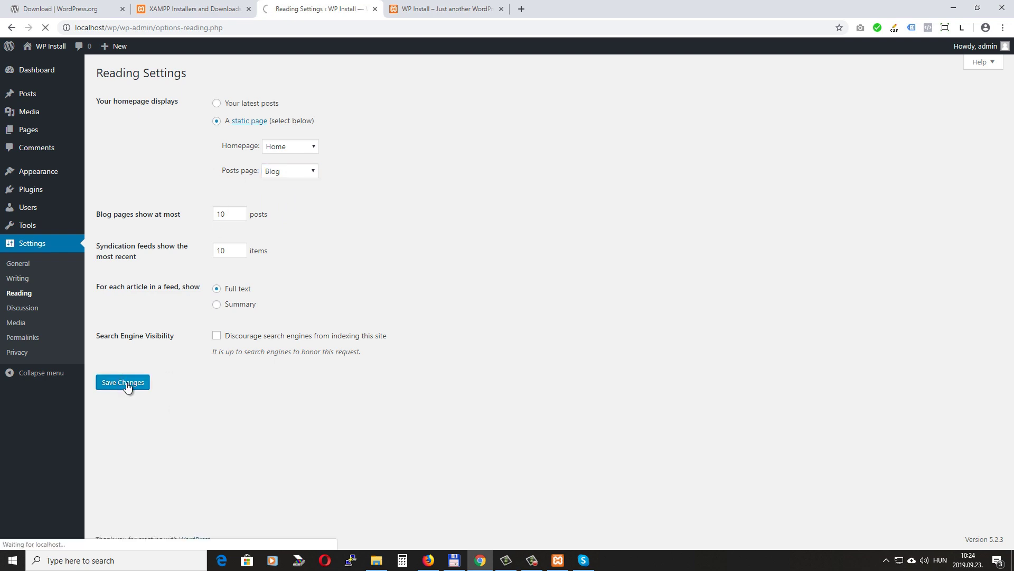
{"action": "left_click", "coordinate": [457, 7]}
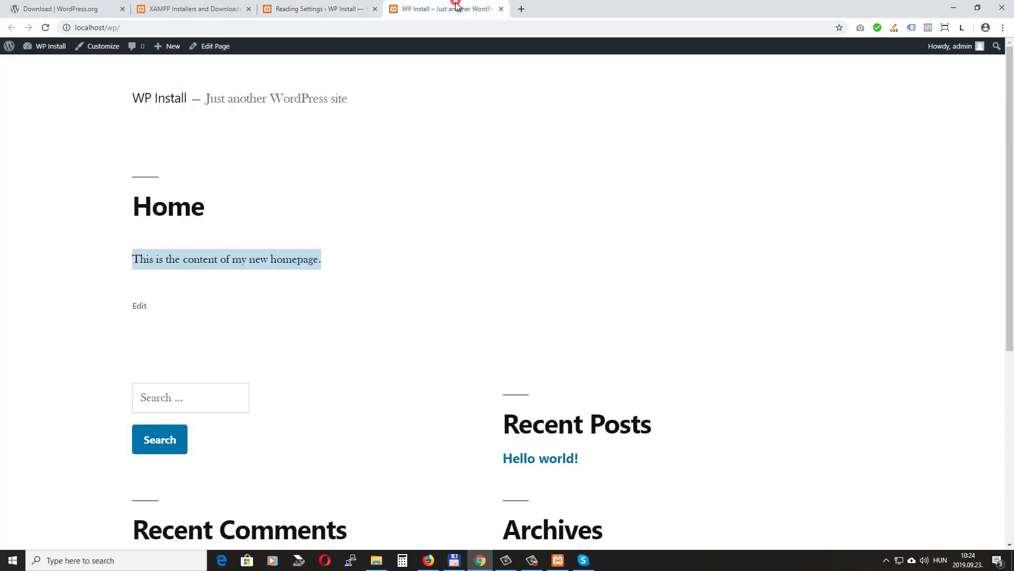
Visit localhost/wp/blog to check the Hello world! post is listed, then return to Reading Settings
{"action": "left_click", "coordinate": [135, 27]}
{"action": "left_click", "coordinate": [151, 28]}
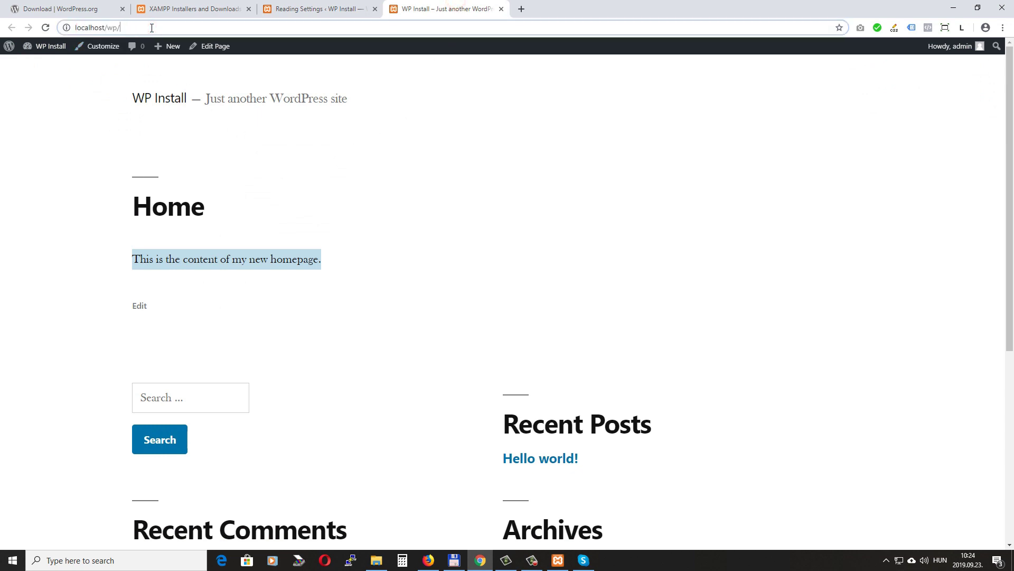
{"action": "type", "text": "blog"}
{"action": "key", "text": "Return"}
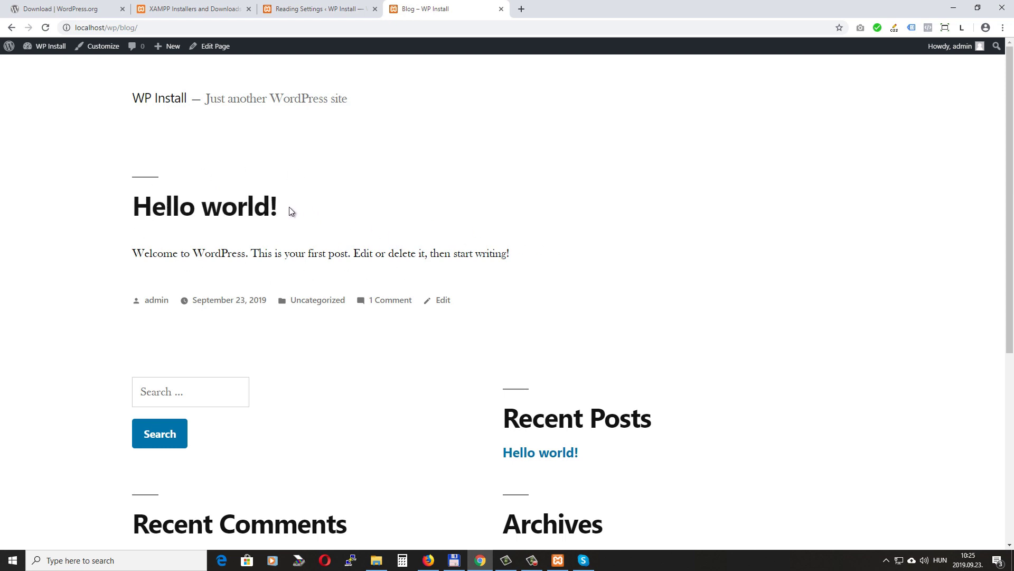
{"action": "left_click", "coordinate": [291, 10]}
{"action": "mouse_move", "coordinate": [24, 95]}
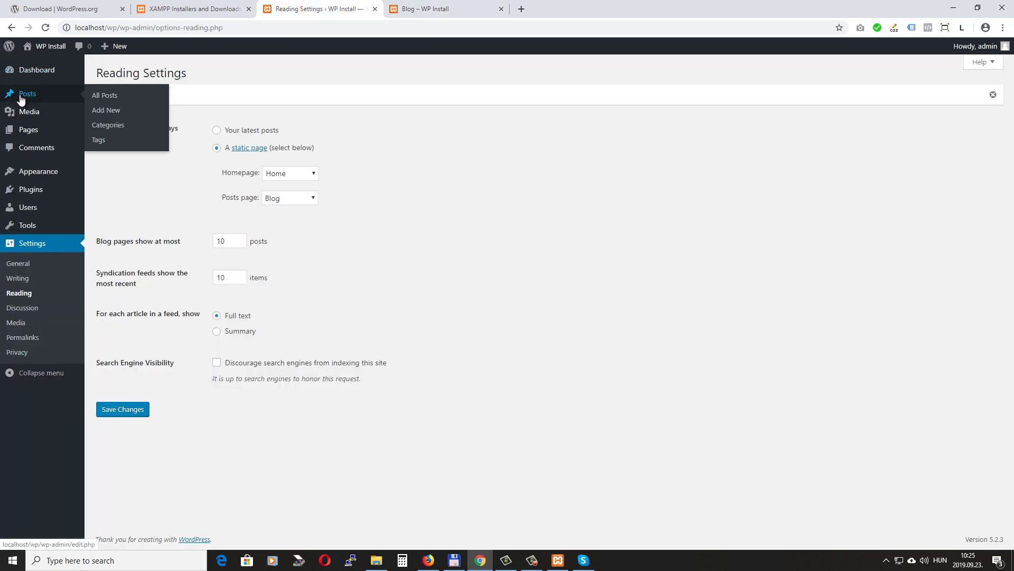
Create a new post titled 'Second post' with a short placeholder paragraph
{"action": "left_click", "coordinate": [112, 111]}
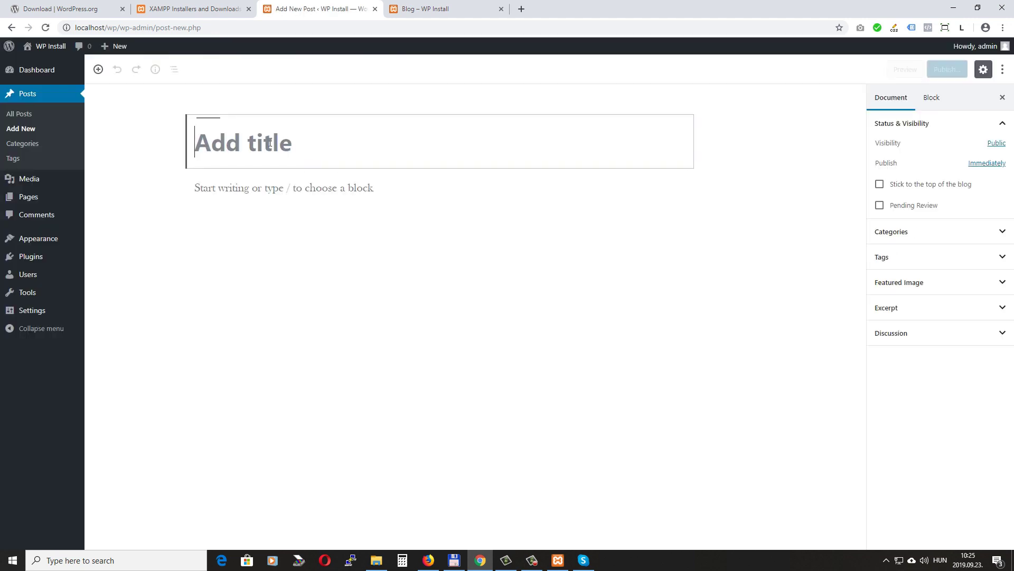
{"action": "type", "text": "Second p"}
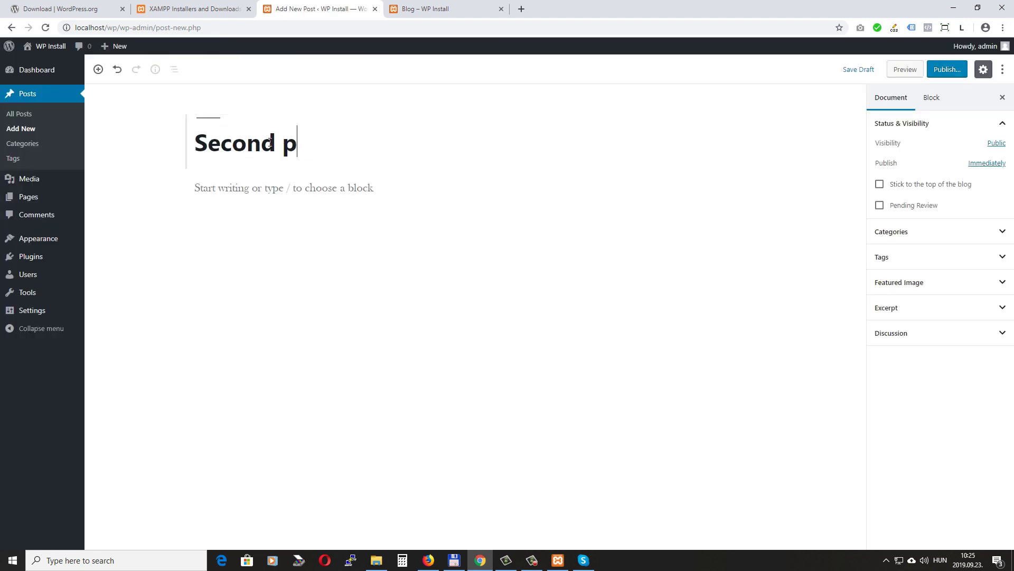
{"action": "type", "text": "ost"}
{"action": "left_click", "coordinate": [244, 189]}
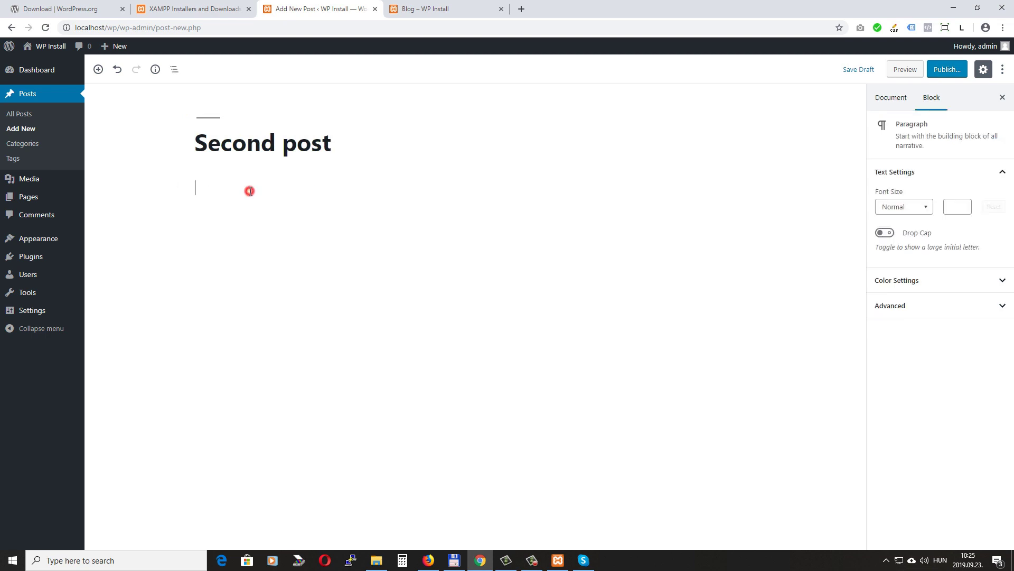
{"action": "type", "text": "ccgnvnvbnvbn"}
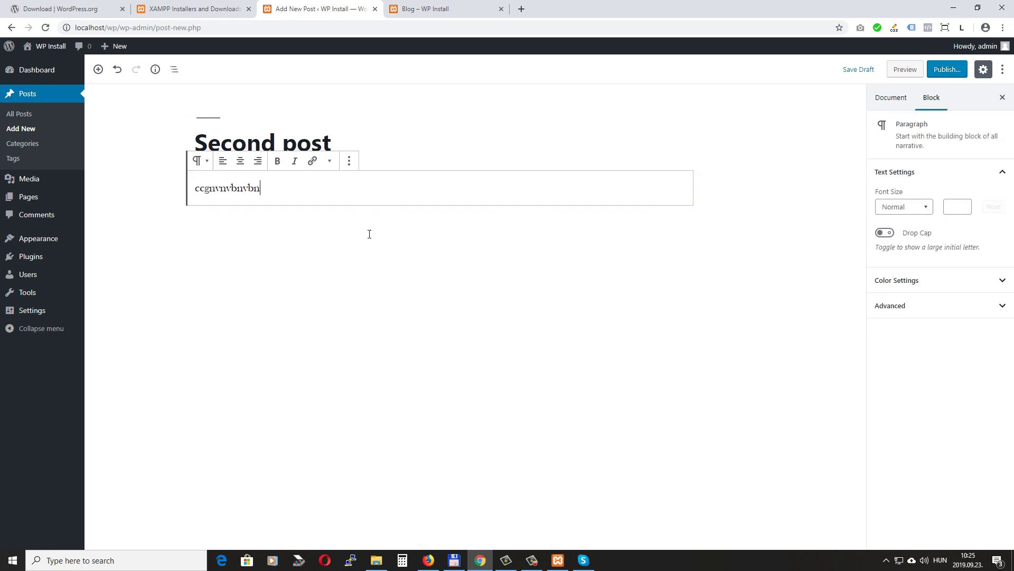
Publish Second post at localhost/wp/second-post/ and return to the Blog page
{"action": "left_click", "coordinate": [947, 69]}
{"action": "left_click", "coordinate": [948, 69]}
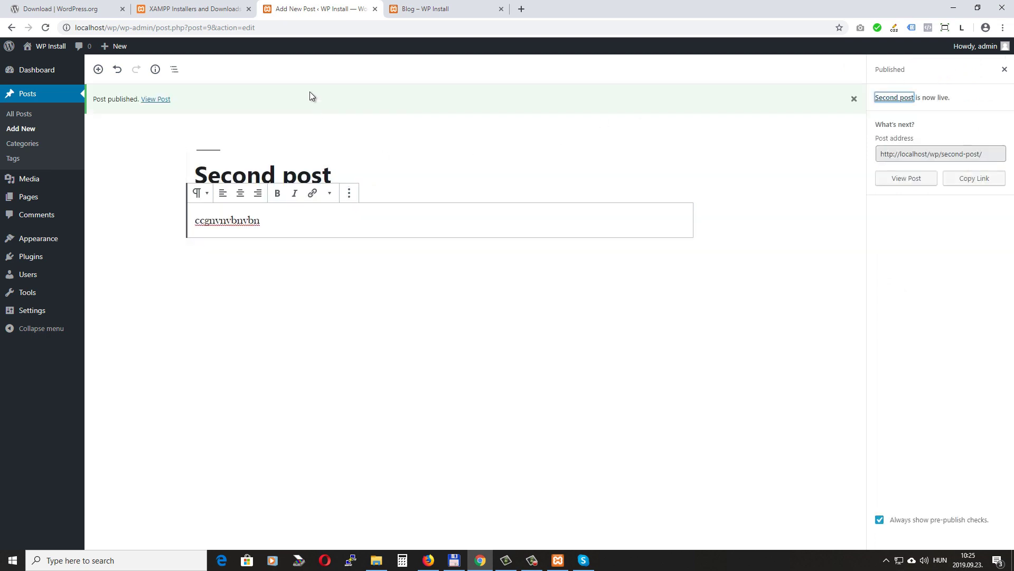
{"action": "left_click", "coordinate": [427, 9]}
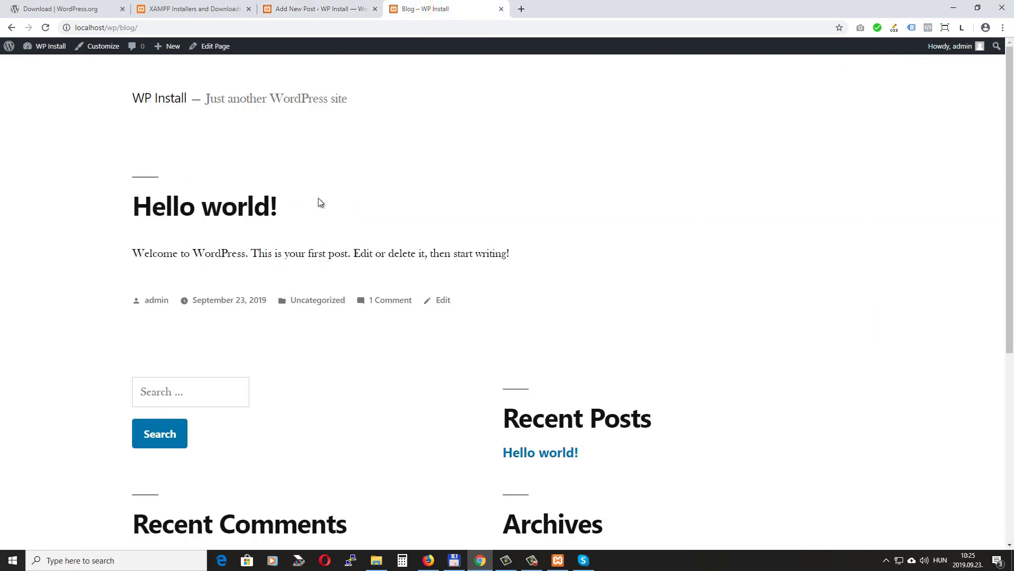
Reload the Blog page to see Second post above Hello world!, then return to its editor
{"action": "left_click", "coordinate": [46, 27]}
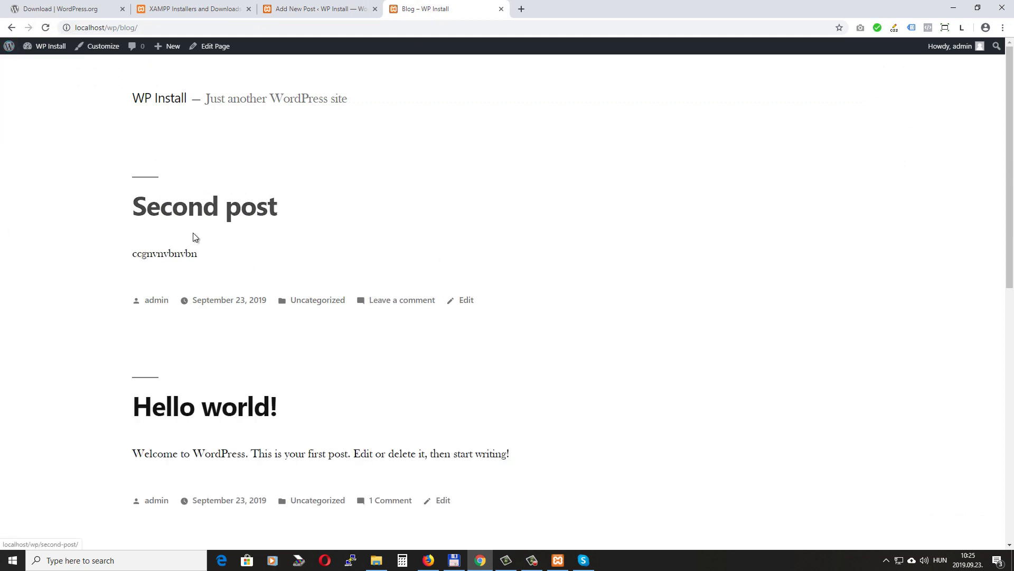
{"action": "left_click", "coordinate": [312, 9]}
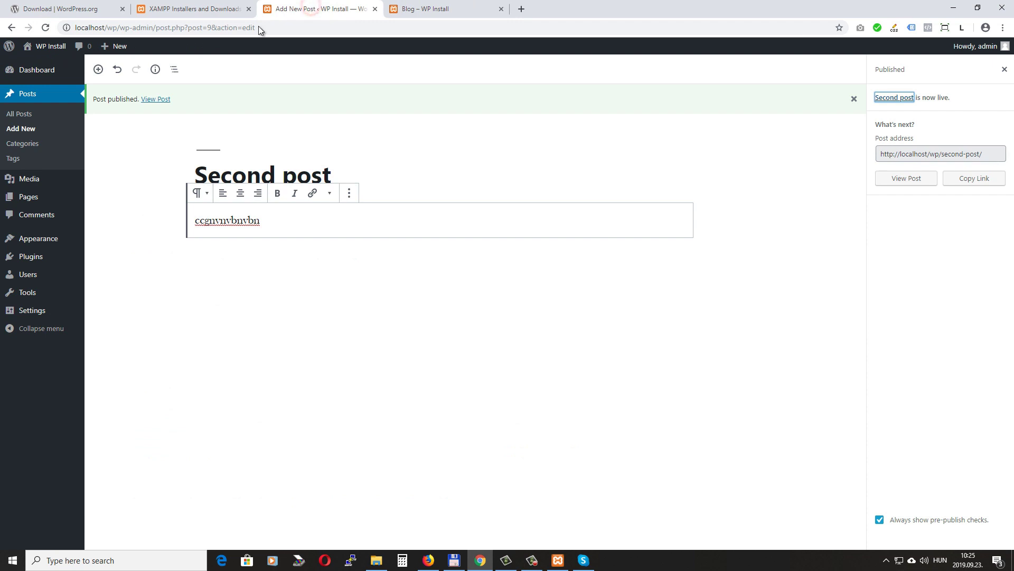